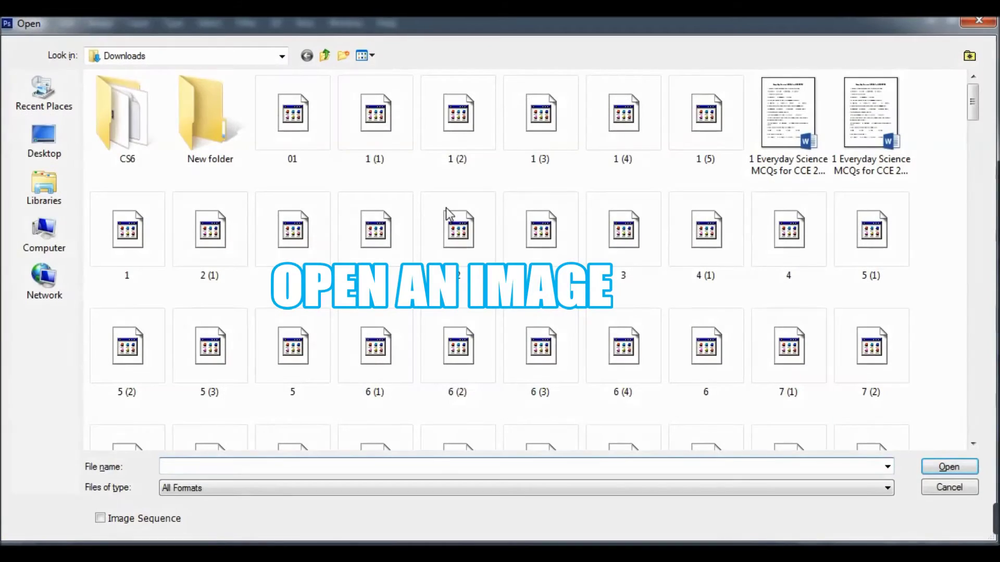
- Open the image medium-shot-woman-kid-with-snacks from the Downloads folder
{"action": "left_click_drag", "start_coordinate": [971, 113], "coordinate": [991, 378]}
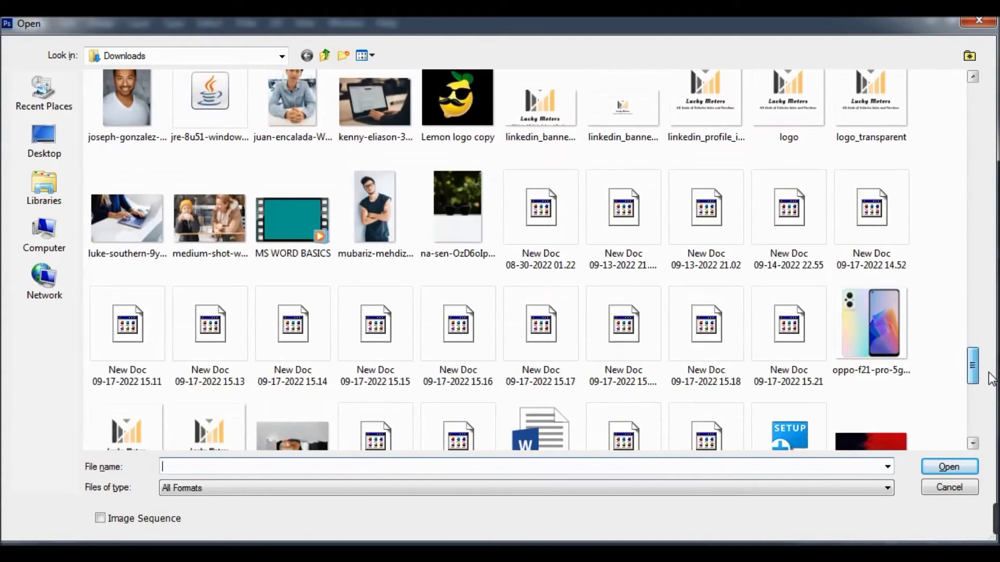
{"action": "left_click", "coordinate": [206, 216]}
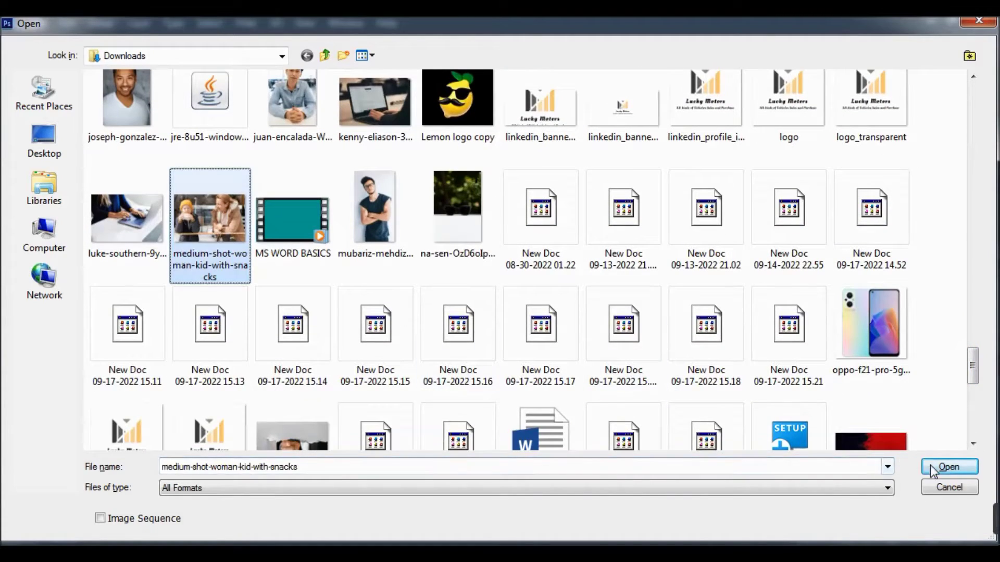
{"action": "left_click", "coordinate": [948, 466]}
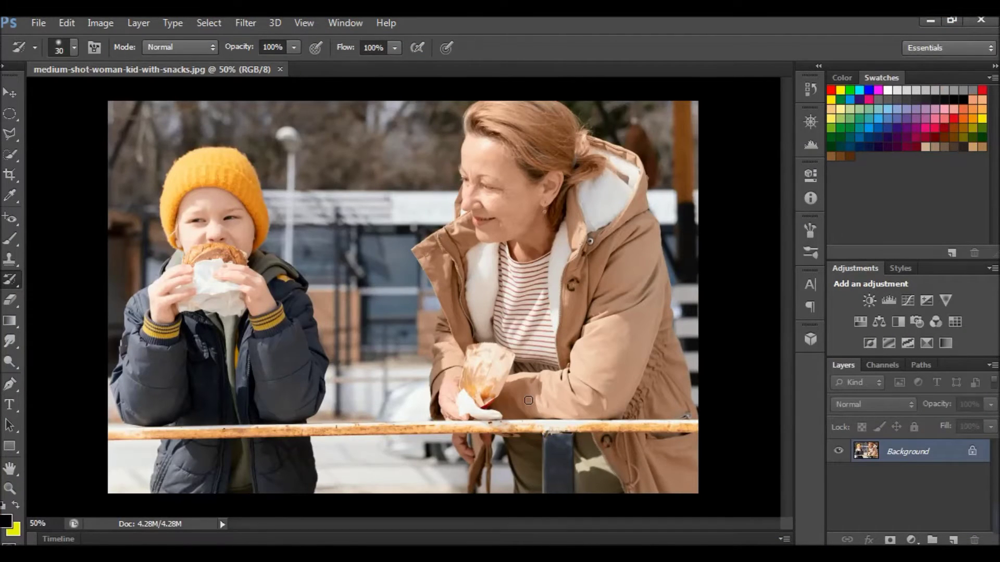
- Duplicate the Background layer and hide the original Background
{"action": "key", "text": "v"}
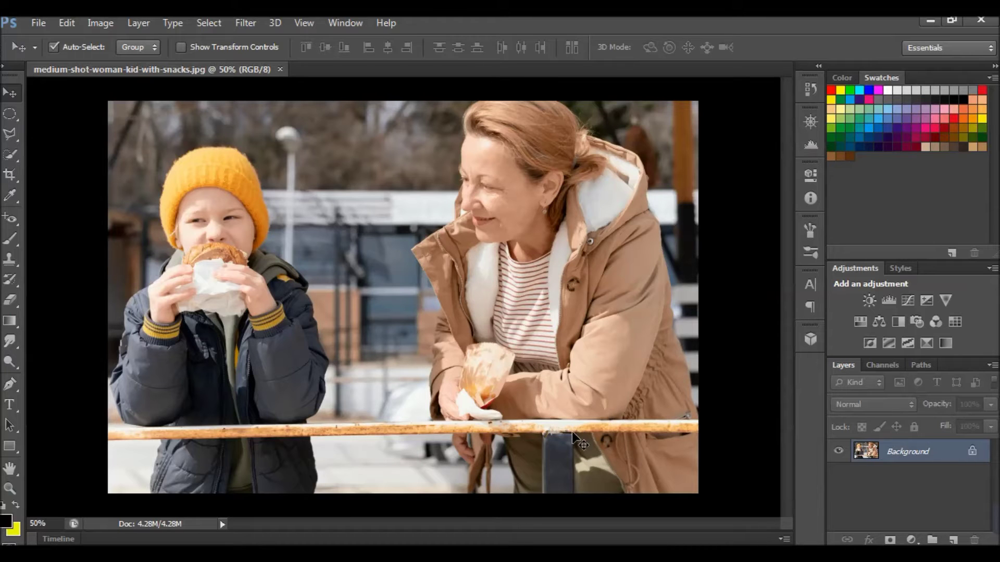
{"action": "key", "text": "super+plus"}
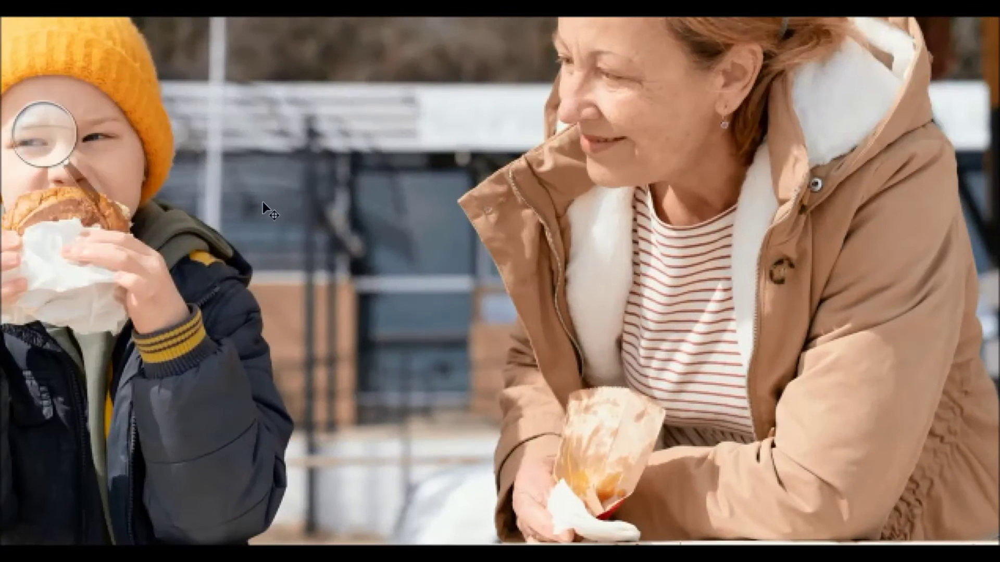
{"action": "left_click", "coordinate": [44, 135]}
{"action": "left_click", "coordinate": [193, 100]}
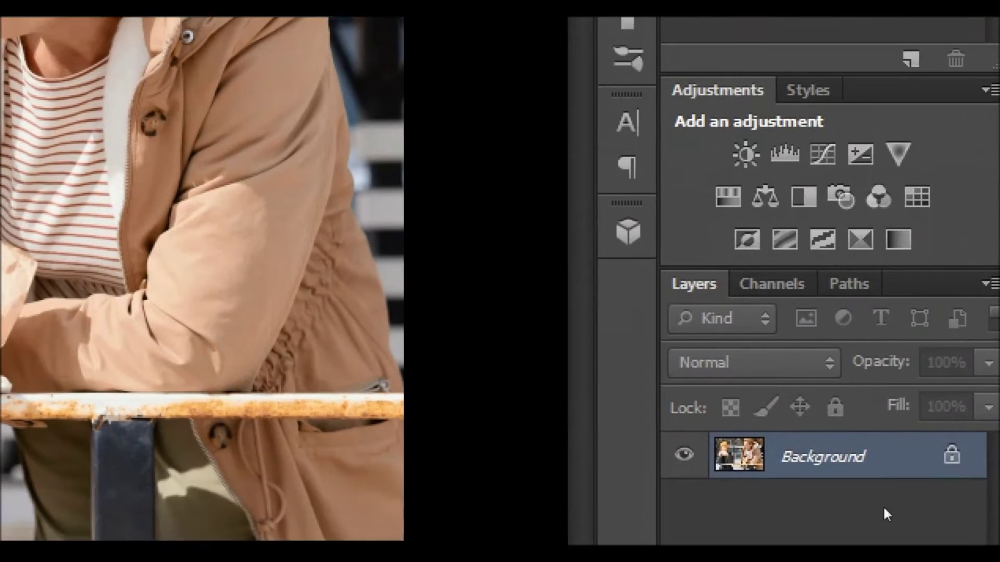
{"action": "key", "text": "ctrl+j"}
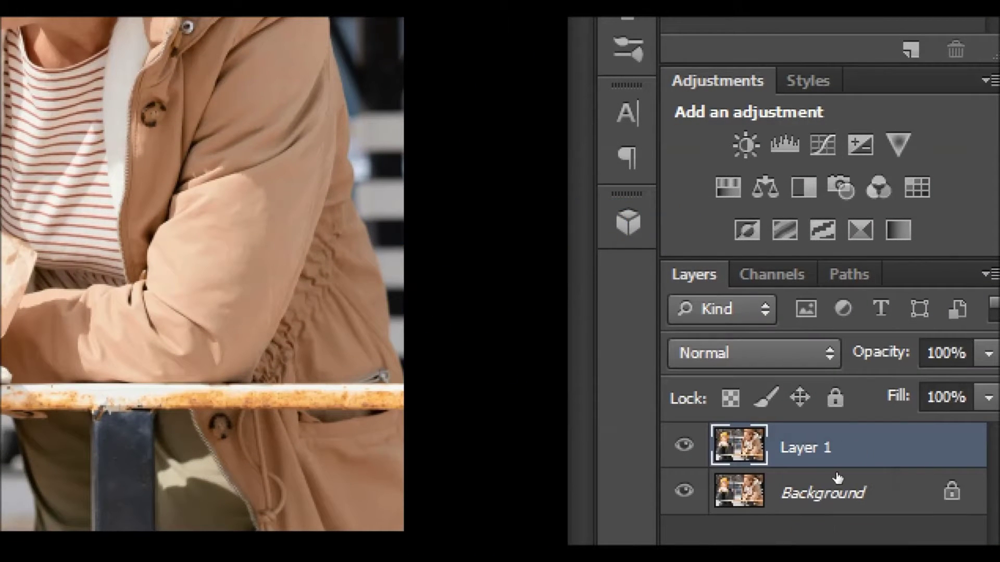
{"action": "left_click", "coordinate": [684, 491]}
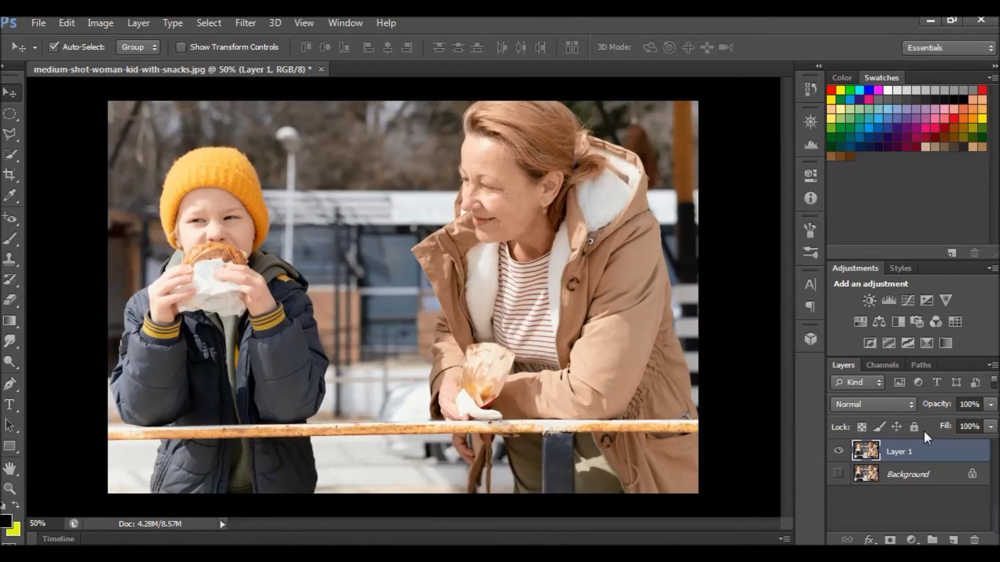
- Desaturate Layer 1 and toggle its visibility to compare, keeping the Background hidden
{"action": "left_click", "coordinate": [96, 22]}
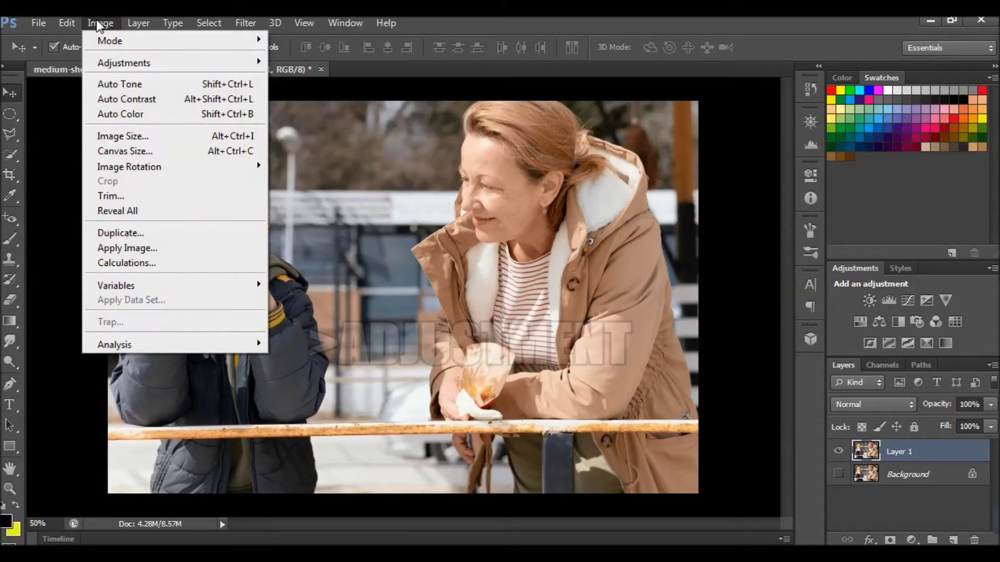
{"action": "mouse_move", "coordinate": [143, 63]}
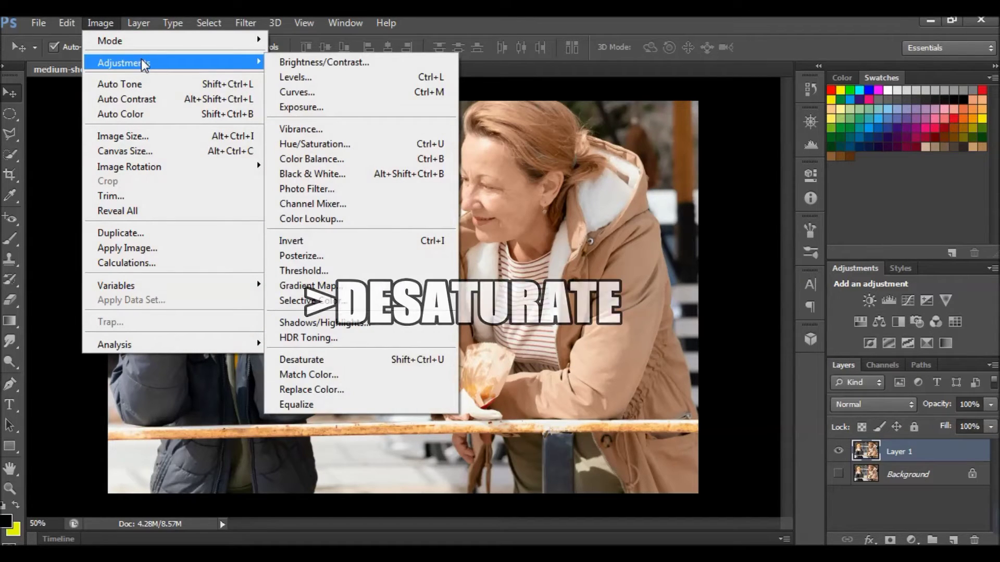
{"action": "left_click", "coordinate": [348, 365]}
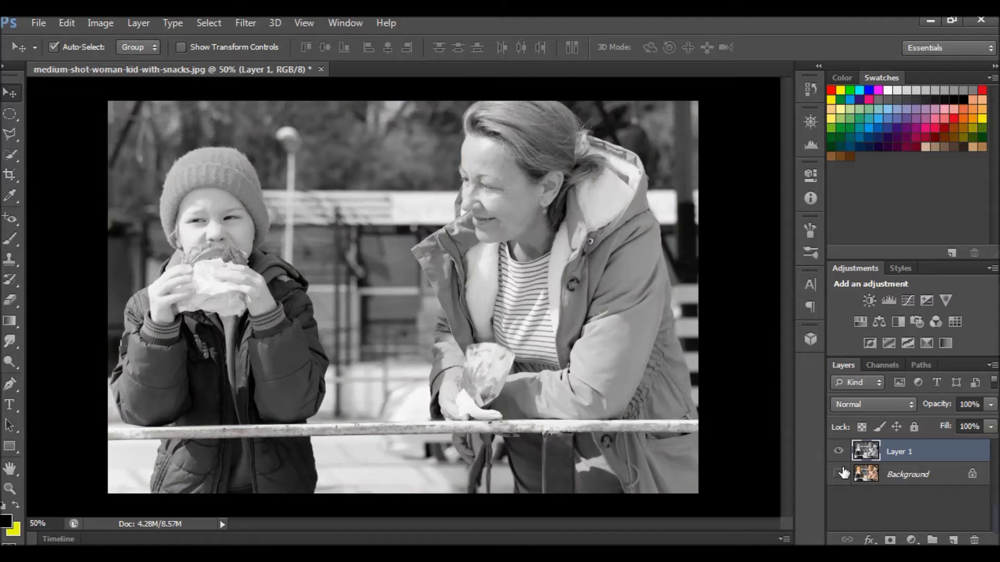
{"action": "left_click", "coordinate": [840, 449]}
{"action": "left_click", "coordinate": [839, 448]}
{"action": "left_click", "coordinate": [837, 474]}
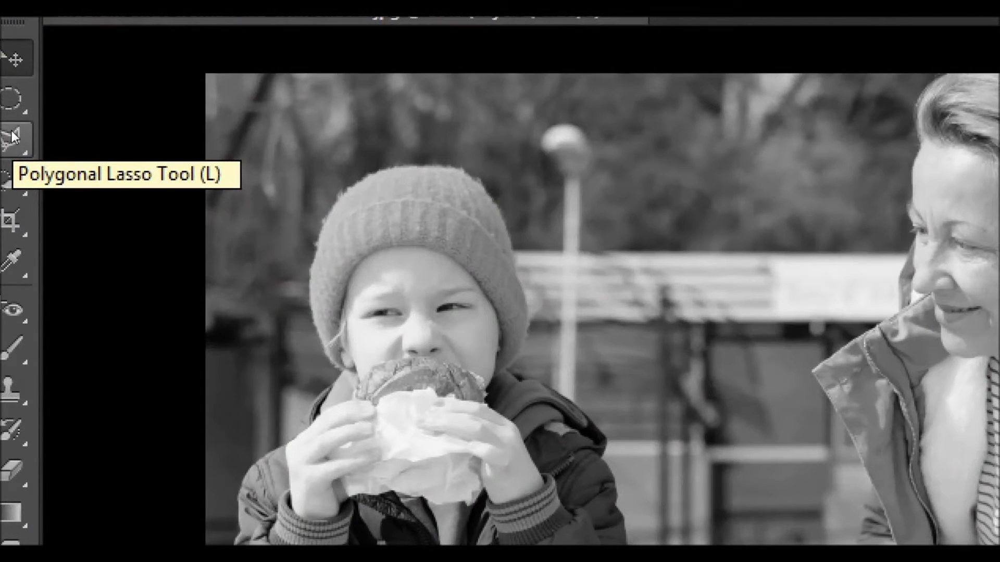
- Select the boy's face with the Polygonal Lasso, following the hat edge, cheeks and top of the burger
{"action": "left_click", "coordinate": [9, 138]}
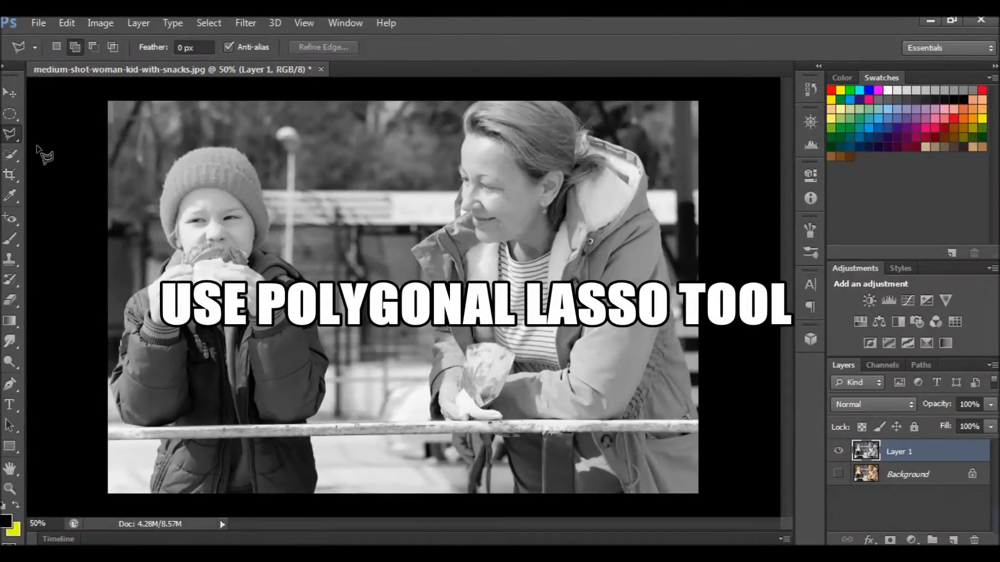
{"action": "scroll", "coordinate": [252, 279], "scroll_direction": "up", "scroll_amount": 5}
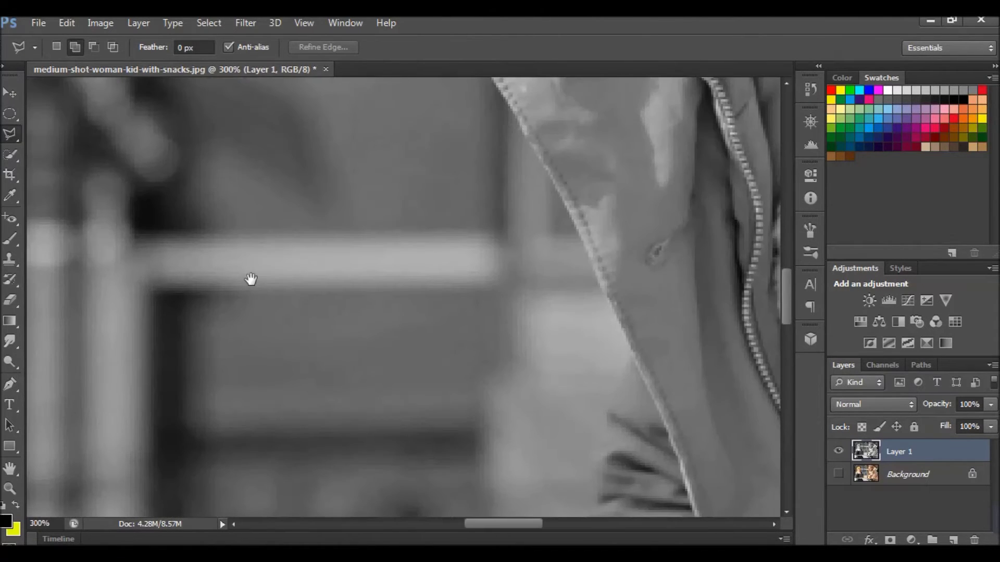
{"action": "left_click_drag", "start_coordinate": [60, 180], "coordinate": [413, 323]}
{"action": "left_click_drag", "start_coordinate": [61, 162], "coordinate": [569, 399]}
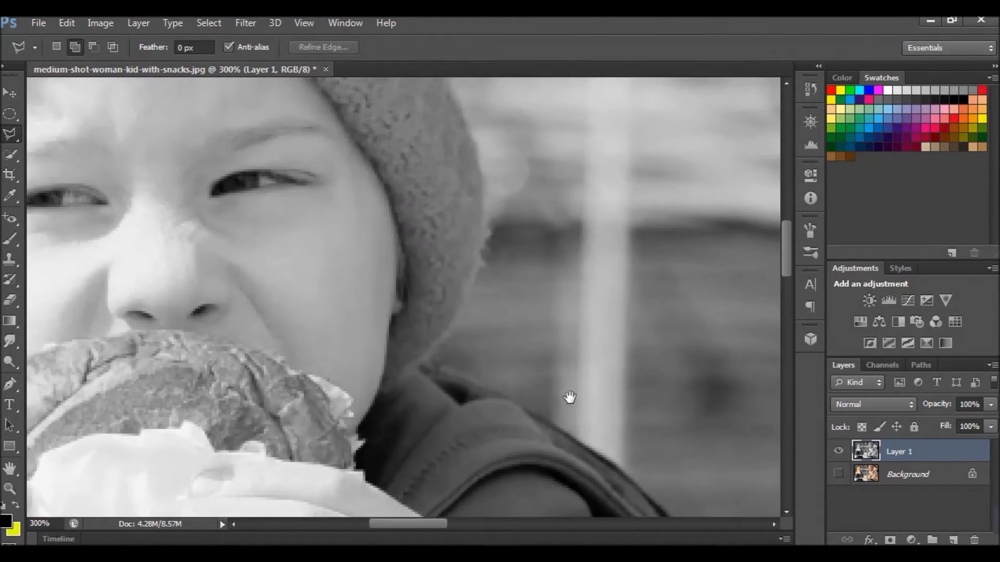
{"action": "left_click_drag", "start_coordinate": [401, 348], "coordinate": [514, 452]}
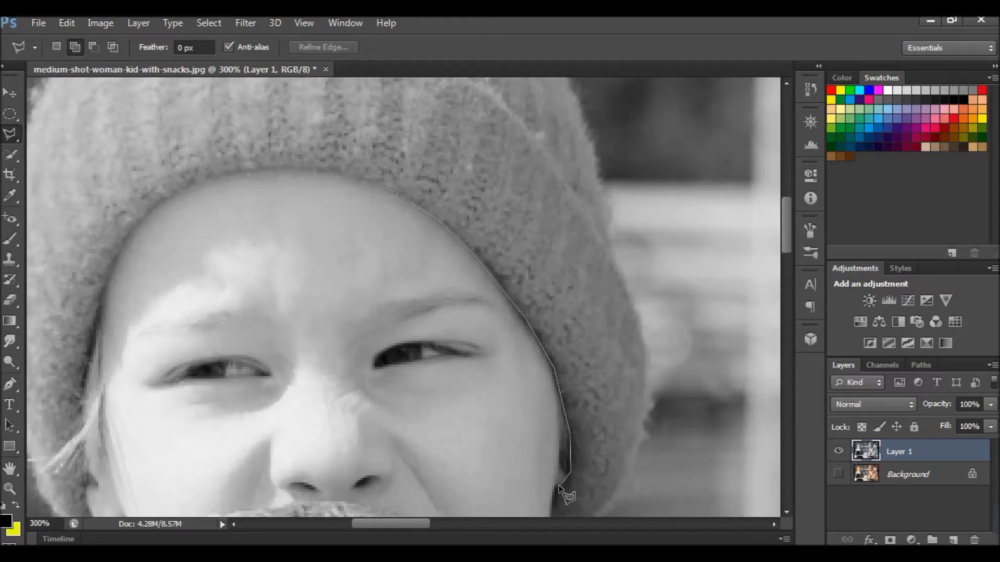
{"action": "left_click_drag", "start_coordinate": [550, 486], "coordinate": [497, 315]}
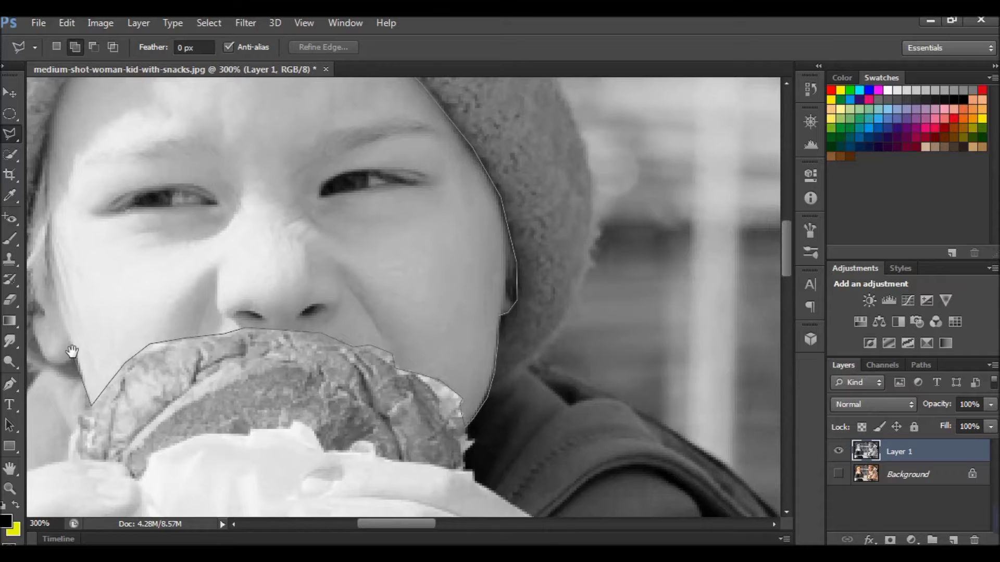
{"action": "left_click_drag", "start_coordinate": [71, 352], "coordinate": [379, 401]}
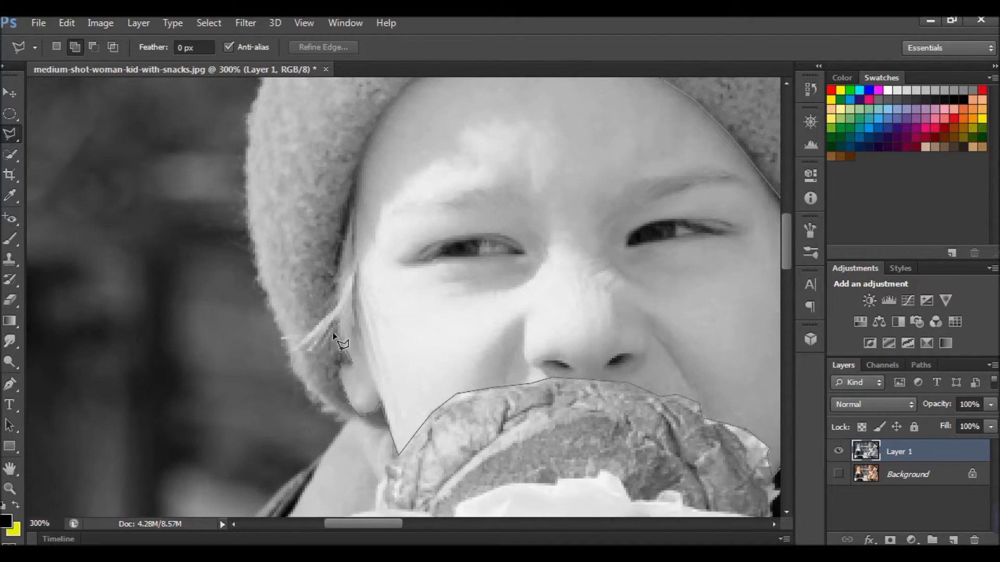
{"action": "left_click", "coordinate": [335, 279]}
{"action": "left_click", "coordinate": [350, 220]}
{"action": "left_click", "coordinate": [356, 178]}
{"action": "left_click_drag", "start_coordinate": [356, 178], "coordinate": [306, 328]}
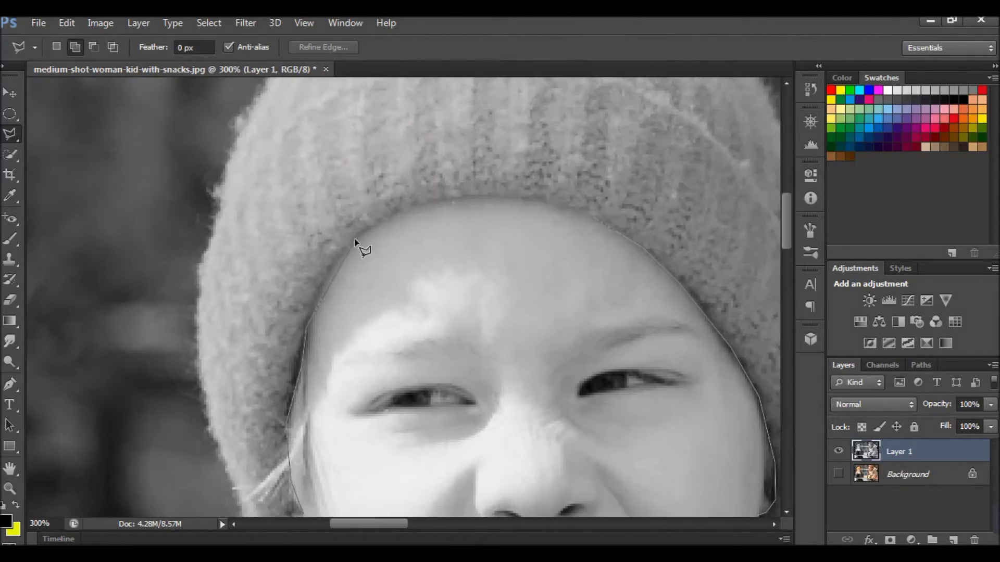
{"action": "left_click", "coordinate": [592, 214]}
- Add the boy's hand on the image's right side of the wrapper to the selection, tracing fingers and wrist down to the cuff
{"action": "mouse_move", "coordinate": [559, 322]}
{"action": "left_mouse_down"}
{"action": "mouse_move", "coordinate": [306, 172]}
{"action": "mouse_move", "coordinate": [230, 42]}
{"action": "left_mouse_up"}
{"action": "left_click_drag", "start_coordinate": [303, 417], "coordinate": [232, 159]}
{"action": "left_click", "coordinate": [504, 374]}
{"action": "left_click", "coordinate": [460, 298]}
{"action": "left_click", "coordinate": [436, 247]}
{"action": "left_click", "coordinate": [421, 205]}
{"action": "left_click", "coordinate": [399, 185]}
{"action": "left_click", "coordinate": [230, 128]}
{"action": "left_click", "coordinate": [125, 164]}
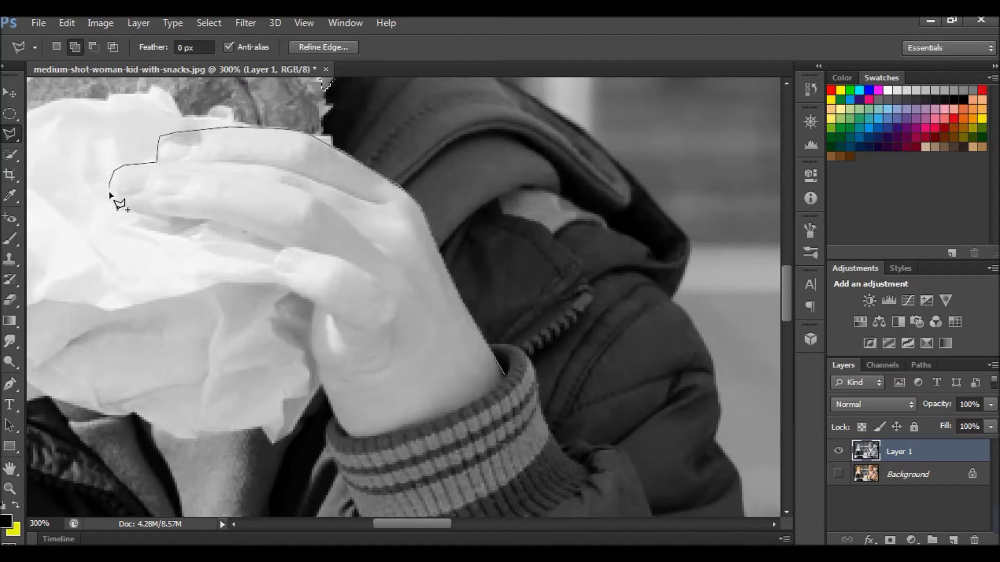
{"action": "left_click", "coordinate": [232, 225]}
{"action": "left_click", "coordinate": [273, 281]}
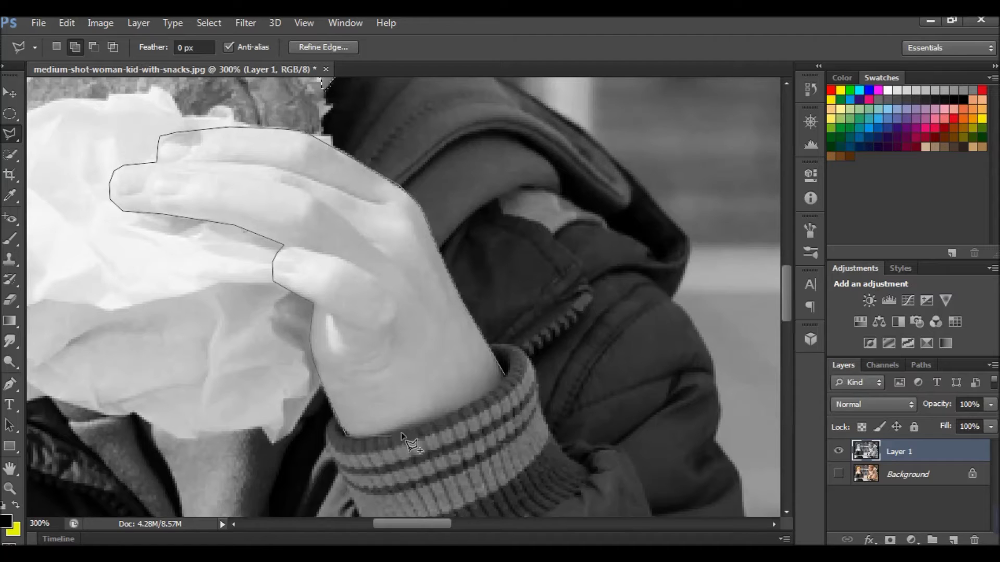
{"action": "left_click", "coordinate": [505, 378]}
- Add the boy's other hand to the selection, tracing around each finger and the wrist at the cuff
{"action": "mouse_move", "coordinate": [108, 290]}
{"action": "left_mouse_down"}
{"action": "mouse_move", "coordinate": [390, 343]}
{"action": "mouse_move", "coordinate": [581, 288]}
{"action": "left_mouse_up"}
{"action": "left_click", "coordinate": [219, 443]}
{"action": "left_click", "coordinate": [211, 358]}
{"action": "left_click", "coordinate": [201, 258]}
{"action": "left_click", "coordinate": [230, 238]}
{"action": "left_click", "coordinate": [326, 150]}
{"action": "left_click", "coordinate": [368, 127]}
{"action": "left_click", "coordinate": [408, 121]}
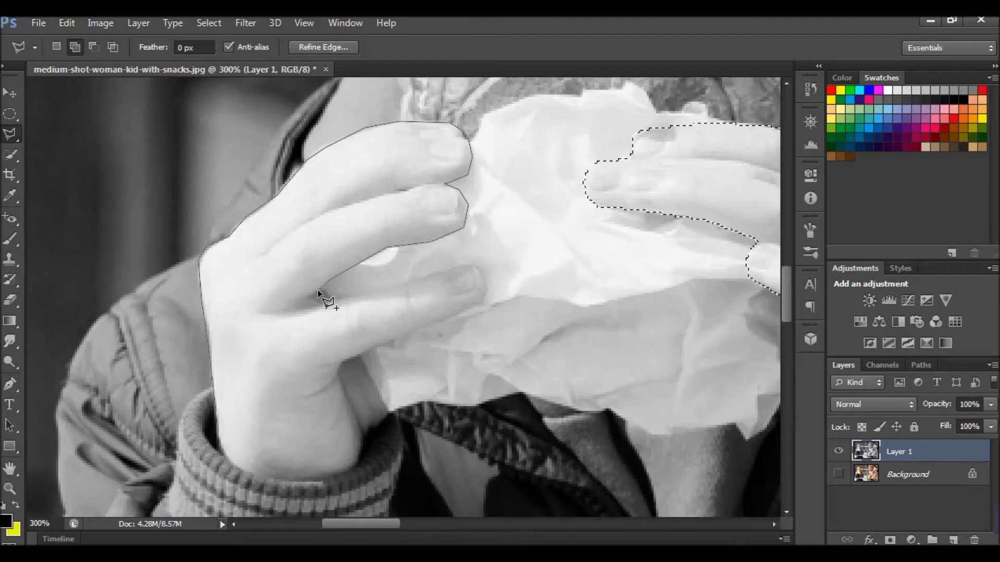
{"action": "left_click", "coordinate": [487, 296]}
{"action": "left_click", "coordinate": [359, 354]}
{"action": "left_click", "coordinate": [388, 413]}
{"action": "left_click", "coordinate": [363, 435]}
{"action": "left_click", "coordinate": [359, 464]}
{"action": "left_click", "coordinate": [224, 454]}
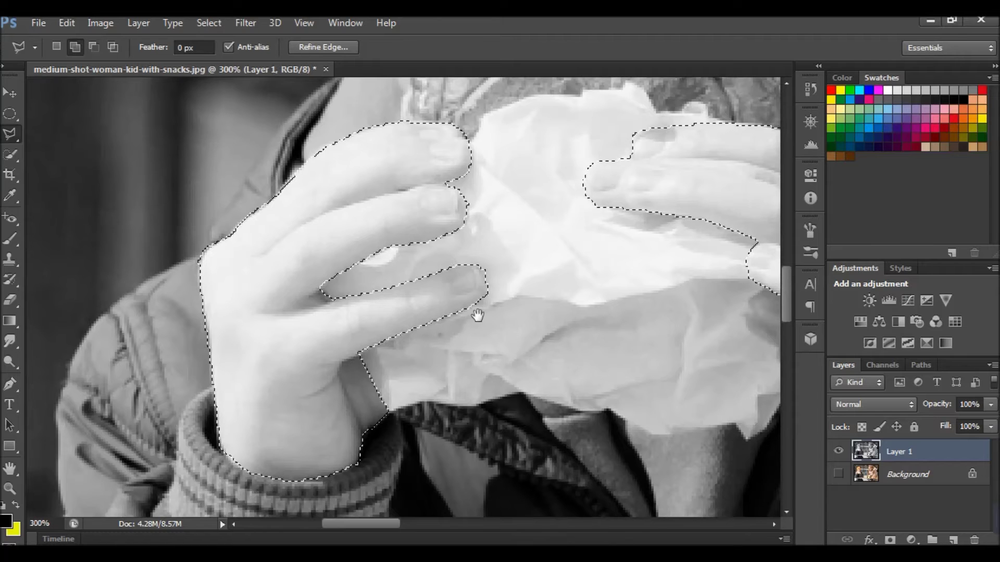
- Trace the woman's facial profile from the forehead down to the chin, then along her neckline above the striped shirt
{"action": "left_click_drag", "start_coordinate": [478, 315], "coordinate": [248, 455]}
{"action": "left_click_drag", "start_coordinate": [650, 207], "coordinate": [219, 416]}
{"action": "mouse_move", "coordinate": [551, 337]}
{"action": "left_mouse_down"}
{"action": "mouse_move", "coordinate": [113, 337]}
{"action": "mouse_move", "coordinate": [134, 408]}
{"action": "left_mouse_up"}
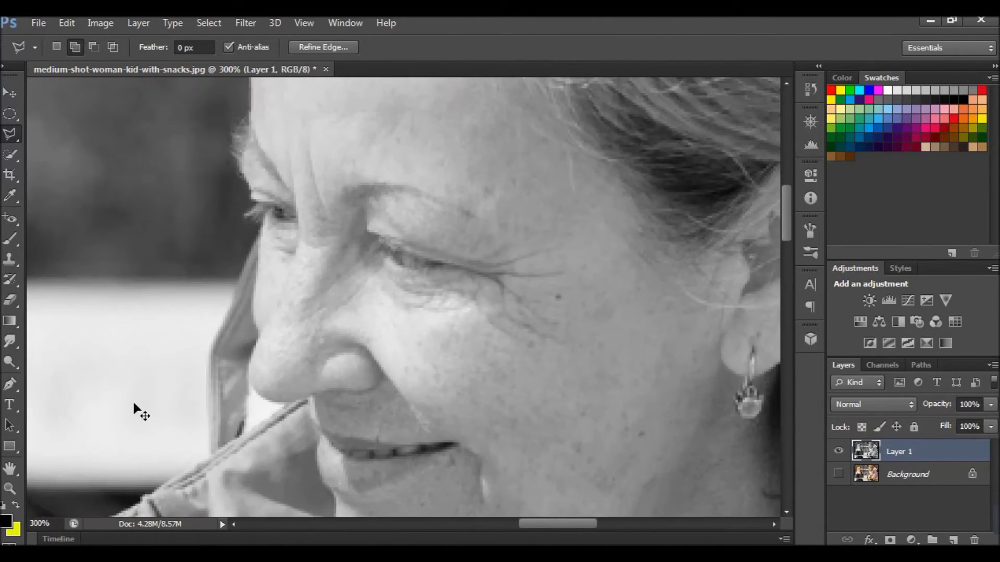
{"action": "key", "text": "ctrl+minus"}
{"action": "left_click_drag", "start_coordinate": [347, 428], "coordinate": [322, 227]}
{"action": "scroll", "coordinate": [322, 226], "scroll_direction": "up", "scroll_amount": 5}
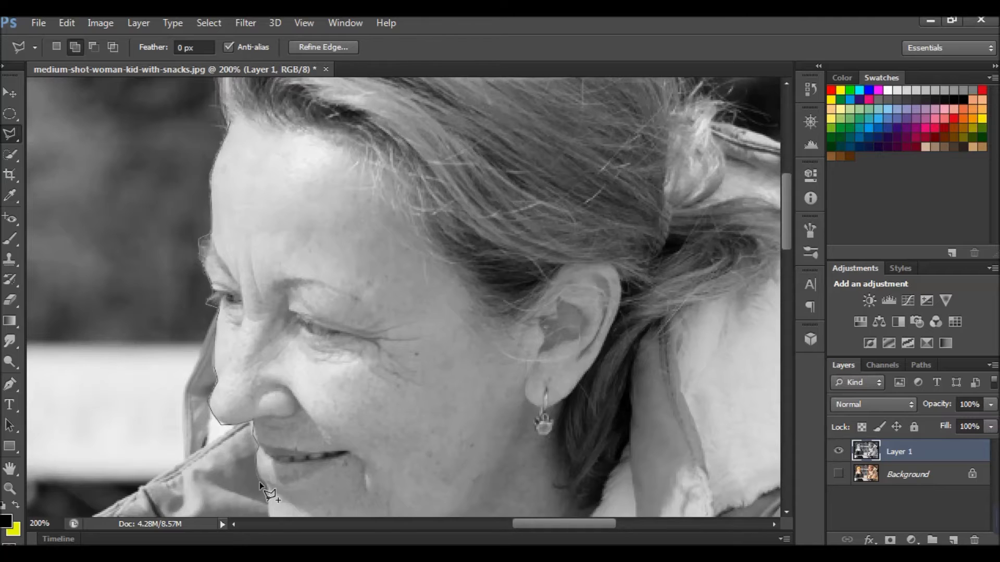
{"action": "left_click_drag", "start_coordinate": [269, 441], "coordinate": [273, 267]}
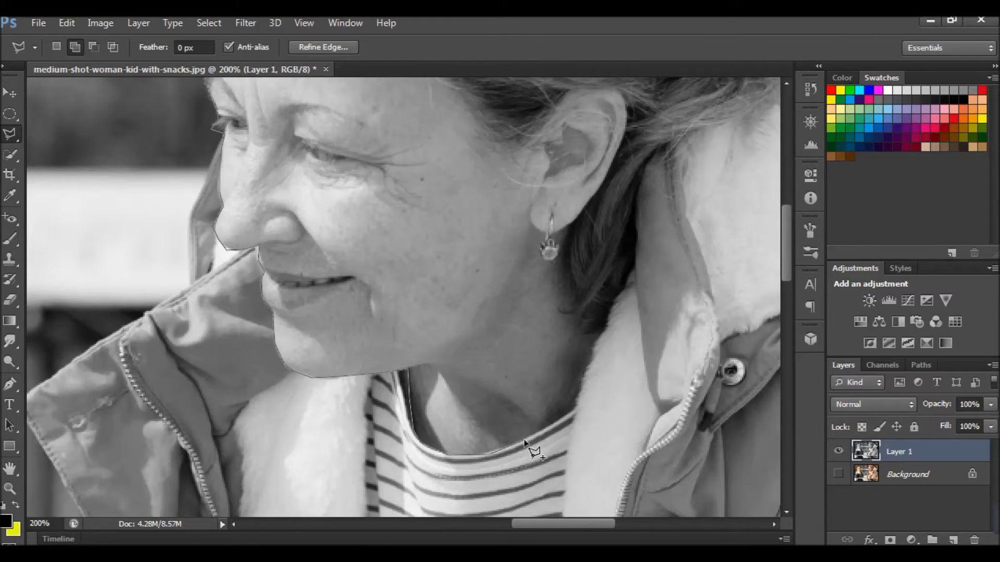
{"action": "left_click", "coordinate": [603, 327]}
- Continue the woman's outline up the side of her neck and around the outer edge of her ear
{"action": "left_click", "coordinate": [579, 332]}
{"action": "left_click", "coordinate": [568, 296]}
{"action": "left_click", "coordinate": [566, 260]}
{"action": "left_click", "coordinate": [572, 223]}
{"action": "left_click", "coordinate": [596, 196]}
{"action": "scroll", "coordinate": [596, 195], "scroll_direction": "up", "scroll_amount": 1}
{"action": "left_click_drag", "start_coordinate": [596, 195], "coordinate": [383, 391]}
{"action": "left_click", "coordinate": [407, 339]}
{"action": "left_click", "coordinate": [425, 295]}
{"action": "left_click", "coordinate": [425, 253]}
{"action": "left_click", "coordinate": [408, 232]}
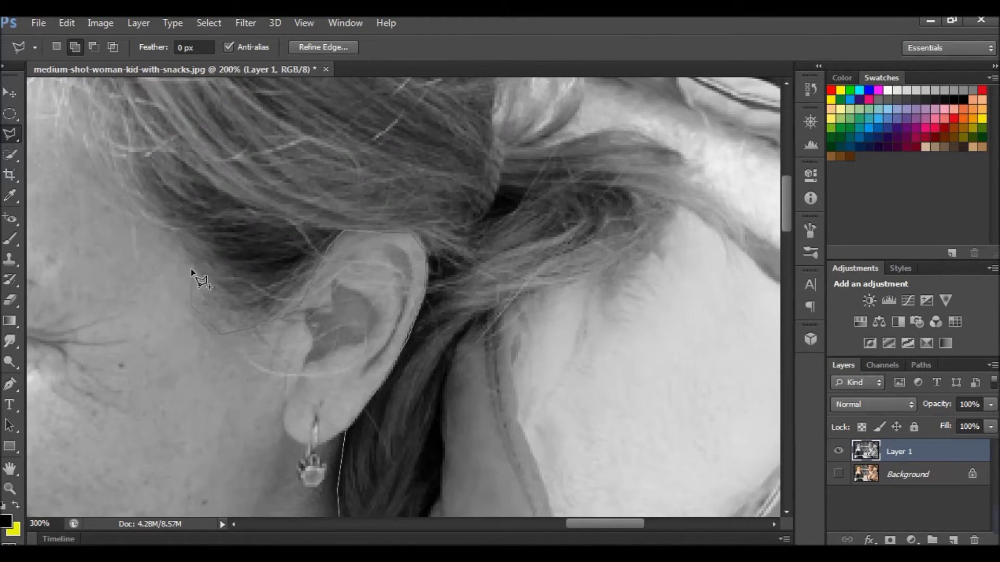
- Complete the woman's face selection by tracing her hairline from the ear to the forehead
{"action": "left_click", "coordinate": [191, 269]}
{"action": "left_click_drag", "start_coordinate": [131, 218], "coordinate": [297, 352]}
{"action": "left_click", "coordinate": [287, 317]}
{"action": "left_click", "coordinate": [277, 266]}
{"action": "left_click", "coordinate": [246, 221]}
{"action": "left_click", "coordinate": [184, 191]}
{"action": "left_click", "coordinate": [132, 159]}
{"action": "left_click_drag", "start_coordinate": [109, 167], "coordinate": [307, 315]}
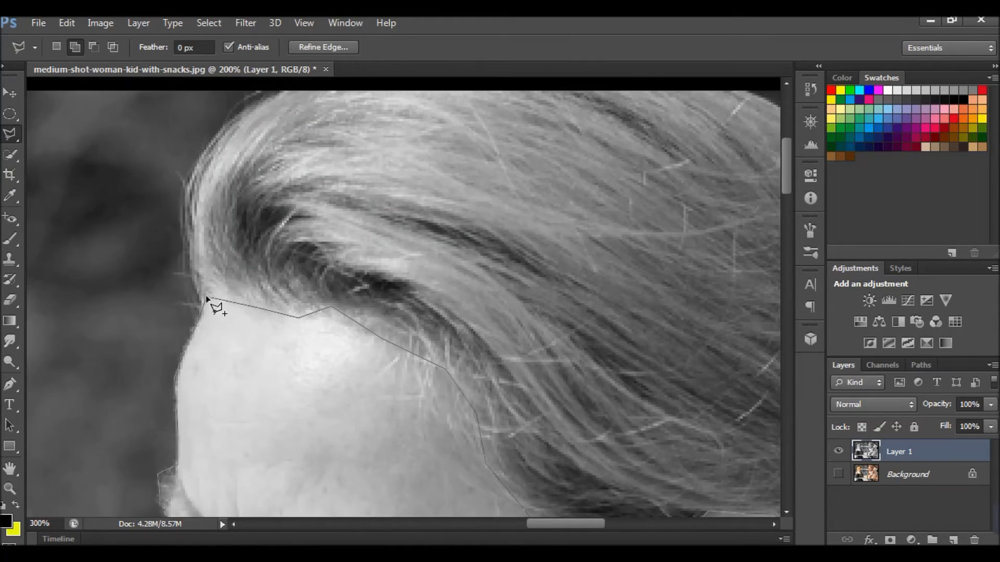
{"action": "left_click", "coordinate": [211, 300]}
- Add the small visible patch of skin beneath the railing, beside the woman's hanging fingers, to the selection
{"action": "left_click_drag", "start_coordinate": [326, 479], "coordinate": [243, 198]}
{"action": "left_click_drag", "start_coordinate": [243, 409], "coordinate": [315, 198]}
{"action": "left_click_drag", "start_coordinate": [121, 423], "coordinate": [428, 264]}
{"action": "mouse_move", "coordinate": [505, 400]}
{"action": "left_mouse_down"}
{"action": "mouse_move", "coordinate": [147, 174]}
{"action": "mouse_move", "coordinate": [558, 268]}
{"action": "mouse_move", "coordinate": [563, 90]}
{"action": "left_mouse_up"}
{"action": "left_click", "coordinate": [512, 277]}
{"action": "left_click", "coordinate": [512, 337]}
{"action": "left_click", "coordinate": [493, 338]}
{"action": "left_click", "coordinate": [484, 337]}
{"action": "left_click", "coordinate": [458, 321]}
{"action": "left_click", "coordinate": [446, 299]}
{"action": "left_click", "coordinate": [440, 273]}
{"action": "left_click", "coordinate": [512, 276]}
- Add the woman's larger group of fingers hanging below the railing to the selection
{"action": "left_click", "coordinate": [364, 274]}
{"action": "left_click", "coordinate": [363, 320]}
{"action": "left_click", "coordinate": [373, 352]}
{"action": "left_click", "coordinate": [396, 369]}
{"action": "left_click", "coordinate": [409, 405]}
{"action": "left_click", "coordinate": [398, 413]}
{"action": "left_click", "coordinate": [406, 441]}
{"action": "left_click", "coordinate": [396, 454]}
{"action": "left_click", "coordinate": [371, 454]}
{"action": "left_click", "coordinate": [324, 406]}
{"action": "left_click", "coordinate": [280, 342]}
{"action": "left_click", "coordinate": [275, 304]}
{"action": "left_click", "coordinate": [280, 277]}
{"action": "left_click", "coordinate": [364, 274]}
- Trace the woman's hand above the railing along its lower edge and up its outer side to the sleeve
{"action": "left_click_drag", "start_coordinate": [417, 199], "coordinate": [461, 330]}
{"action": "left_click", "coordinate": [453, 312]}
{"action": "left_click", "coordinate": [442, 324]}
{"action": "left_click", "coordinate": [410, 327]}
{"action": "left_click", "coordinate": [320, 326]}
{"action": "left_click", "coordinate": [281, 328]}
{"action": "left_click", "coordinate": [270, 299]}
{"action": "left_click", "coordinate": [252, 273]}
{"action": "left_click", "coordinate": [251, 247]}
{"action": "left_click_drag", "start_coordinate": [248, 244], "coordinate": [290, 347]}
{"action": "left_click", "coordinate": [277, 322]}
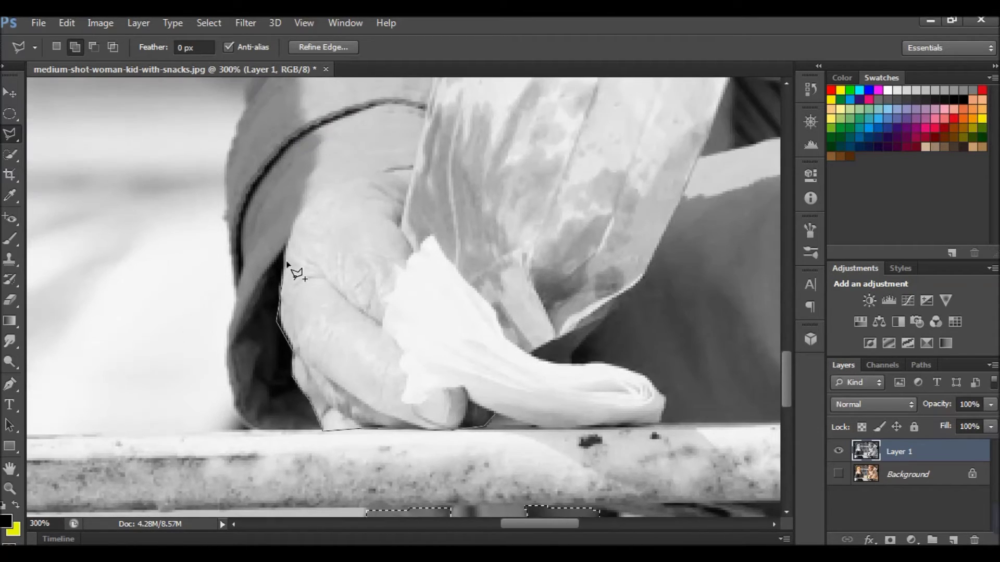
{"action": "left_click", "coordinate": [295, 219]}
{"action": "left_click", "coordinate": [334, 178]}
- Finish selecting the woman's hand above the railing by tracing its edge along the sleeve, paper bag and napkin
{"action": "left_click", "coordinate": [411, 171]}
{"action": "left_click", "coordinate": [400, 216]}
{"action": "left_click", "coordinate": [412, 250]}
{"action": "left_click", "coordinate": [405, 264]}
{"action": "left_click", "coordinate": [396, 265]}
{"action": "left_click", "coordinate": [392, 292]}
{"action": "left_click", "coordinate": [378, 301]}
{"action": "left_click", "coordinate": [388, 305]}
{"action": "left_click", "coordinate": [382, 323]}
{"action": "left_click", "coordinate": [399, 360]}
{"action": "left_click", "coordinate": [406, 379]}
{"action": "left_click", "coordinate": [402, 401]}
{"action": "left_click", "coordinate": [419, 401]}
{"action": "left_click", "coordinate": [443, 386]}
{"action": "left_click", "coordinate": [464, 388]}
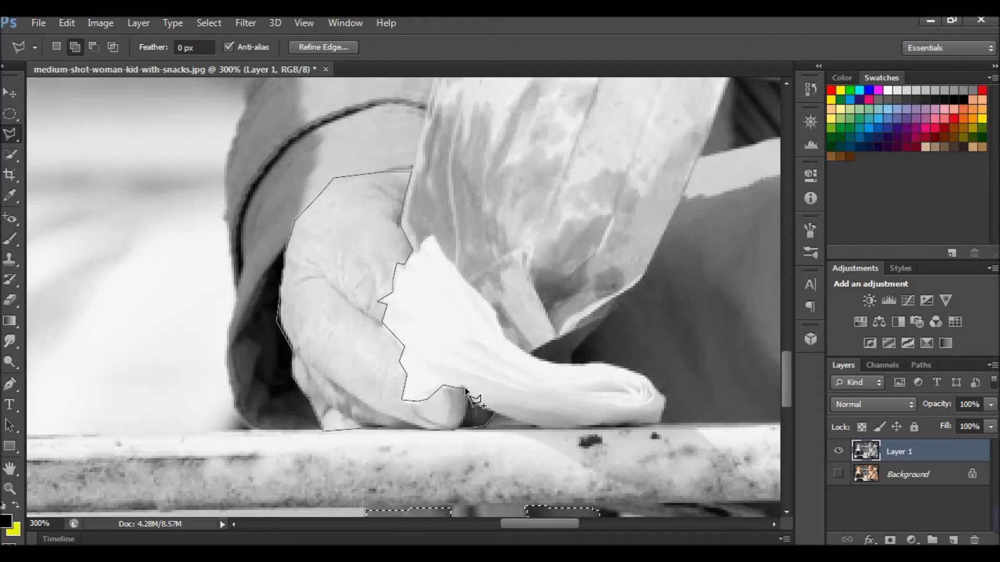
{"action": "left_click", "coordinate": [497, 417]}
{"action": "key", "text": "ctrl+0"}
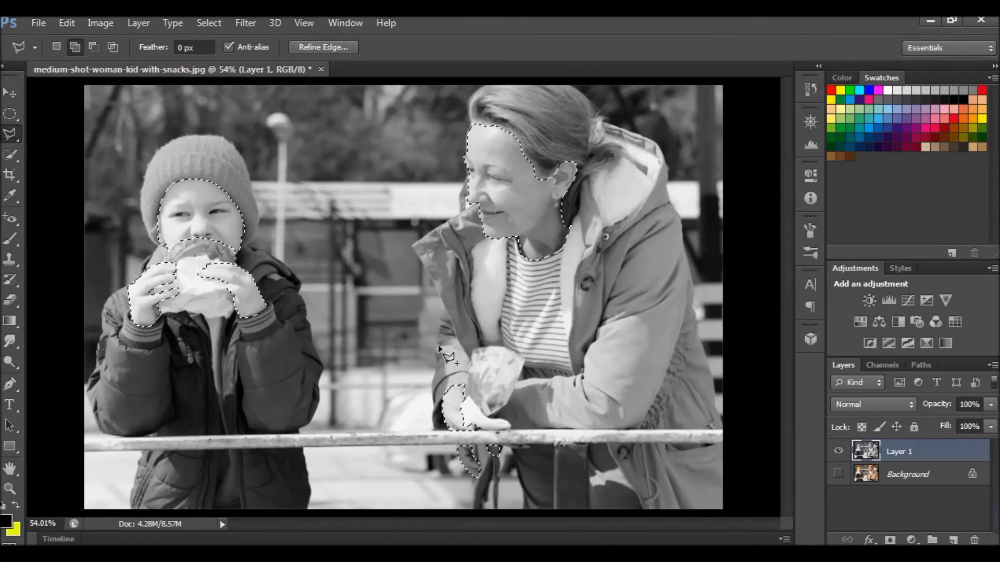
- Restore the original colour of the child's whole face inside the selection with the History Brush
{"action": "left_click", "coordinate": [9, 281]}
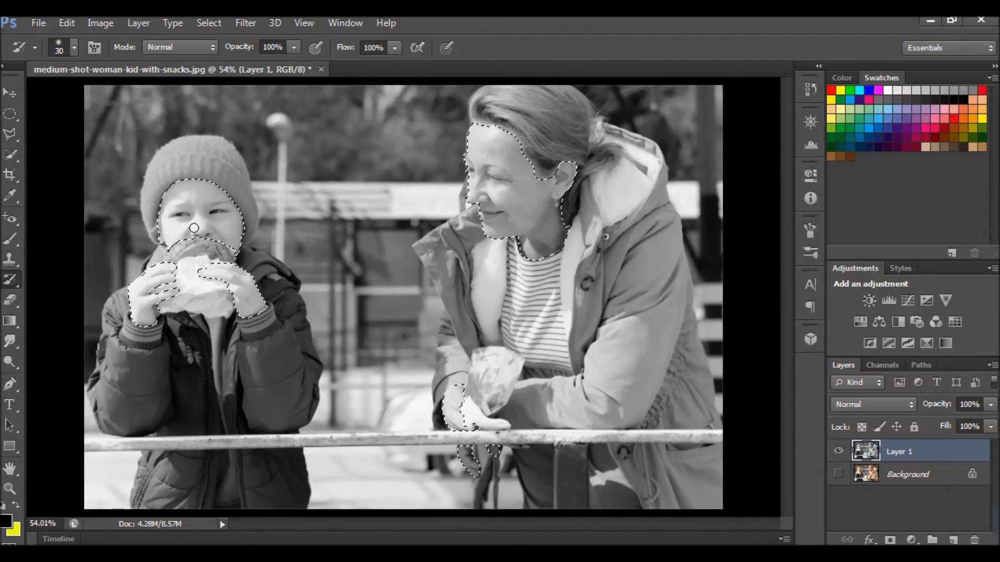
{"action": "key", "text": "ctrl+plus"}
{"action": "key", "text": "ctrl+plus"}
{"action": "key", "text": "ctrl+plus"}
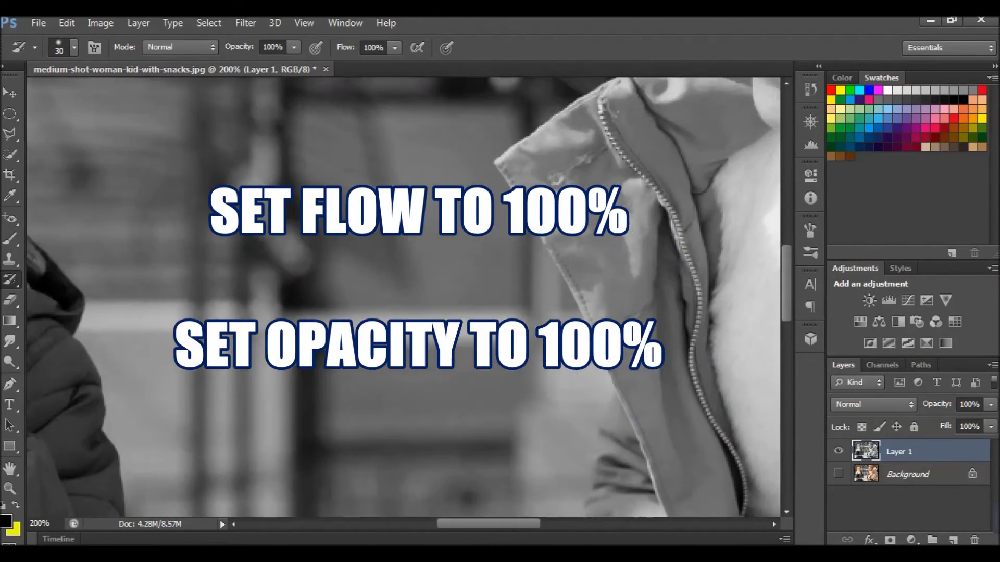
{"action": "mouse_move", "coordinate": [172, 250]}
{"action": "left_mouse_down"}
{"action": "mouse_move", "coordinate": [418, 346]}
{"action": "mouse_move", "coordinate": [414, 360]}
{"action": "mouse_move", "coordinate": [442, 256]}
{"action": "mouse_move", "coordinate": [417, 329]}
{"action": "mouse_move", "coordinate": [421, 244]}
{"action": "mouse_move", "coordinate": [405, 331]}
{"action": "mouse_move", "coordinate": [303, 395]}
{"action": "mouse_move", "coordinate": [307, 321]}
{"action": "mouse_move", "coordinate": [399, 340]}
{"action": "mouse_move", "coordinate": [351, 336]}
{"action": "left_mouse_up"}
{"action": "mouse_move", "coordinate": [395, 271]}
{"action": "left_mouse_down"}
{"action": "mouse_move", "coordinate": [412, 195]}
{"action": "mouse_move", "coordinate": [359, 215]}
{"action": "mouse_move", "coordinate": [328, 287]}
{"action": "mouse_move", "coordinate": [394, 170]}
{"action": "left_mouse_up"}
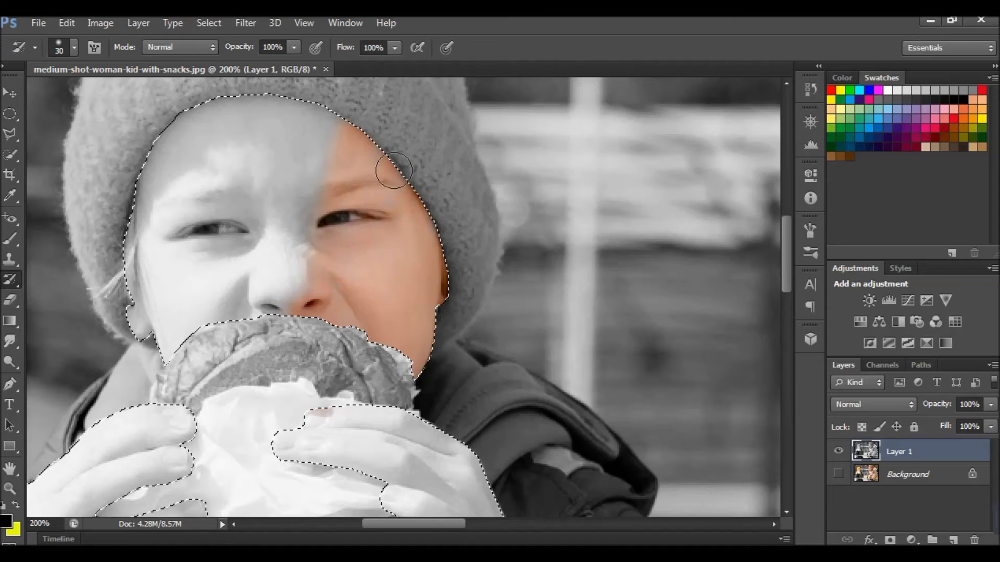
{"action": "mouse_move", "coordinate": [302, 263]}
{"action": "left_mouse_down"}
{"action": "mouse_move", "coordinate": [328, 232]}
{"action": "mouse_move", "coordinate": [331, 94]}
{"action": "mouse_move", "coordinate": [270, 123]}
{"action": "mouse_move", "coordinate": [190, 114]}
{"action": "mouse_move", "coordinate": [272, 192]}
{"action": "mouse_move", "coordinate": [275, 316]}
{"action": "left_mouse_up"}
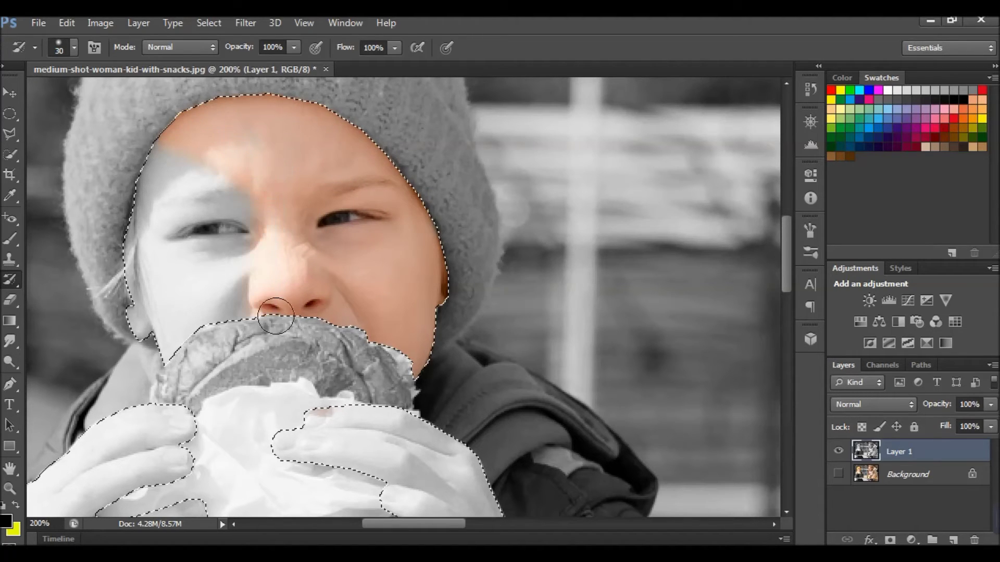
{"action": "mouse_move", "coordinate": [225, 162]}
{"action": "left_mouse_down"}
{"action": "mouse_move", "coordinate": [163, 329]}
{"action": "mouse_move", "coordinate": [128, 359]}
{"action": "mouse_move", "coordinate": [172, 224]}
{"action": "mouse_move", "coordinate": [146, 114]}
{"action": "mouse_move", "coordinate": [205, 296]}
{"action": "mouse_move", "coordinate": [348, 257]}
{"action": "mouse_move", "coordinate": [325, 207]}
{"action": "left_mouse_up"}
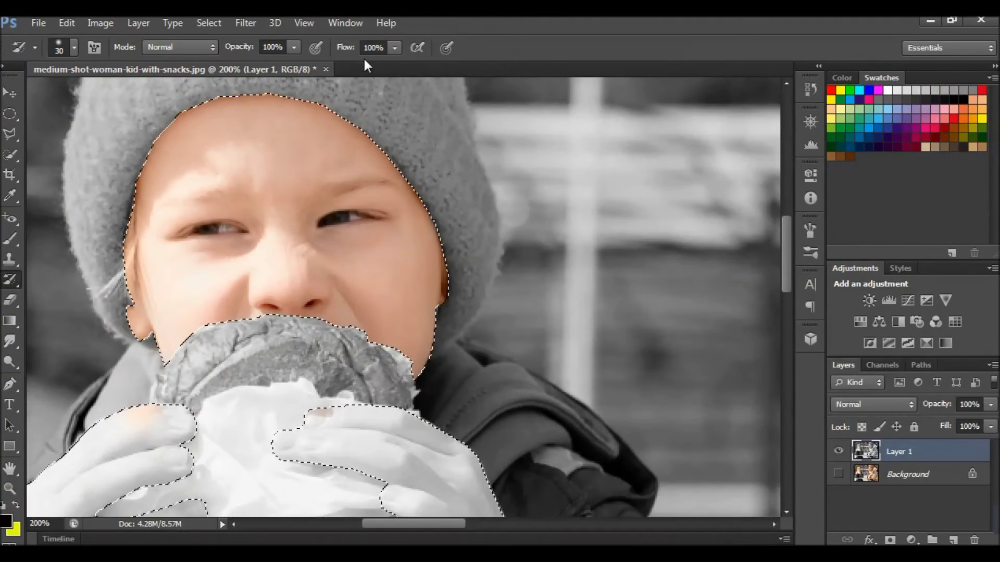
- Paint both of the child's hands around the sandwich back to their original colour with the History Brush
{"action": "key", "text": "space"}
{"action": "mouse_move", "coordinate": [154, 441]}
{"action": "left_mouse_down"}
{"action": "mouse_move", "coordinate": [371, 274]}
{"action": "mouse_move", "coordinate": [396, 243]}
{"action": "mouse_move", "coordinate": [407, 261]}
{"action": "mouse_move", "coordinate": [406, 217]}
{"action": "mouse_move", "coordinate": [392, 262]}
{"action": "mouse_move", "coordinate": [375, 212]}
{"action": "mouse_move", "coordinate": [376, 289]}
{"action": "mouse_move", "coordinate": [368, 211]}
{"action": "mouse_move", "coordinate": [321, 268]}
{"action": "left_mouse_up"}
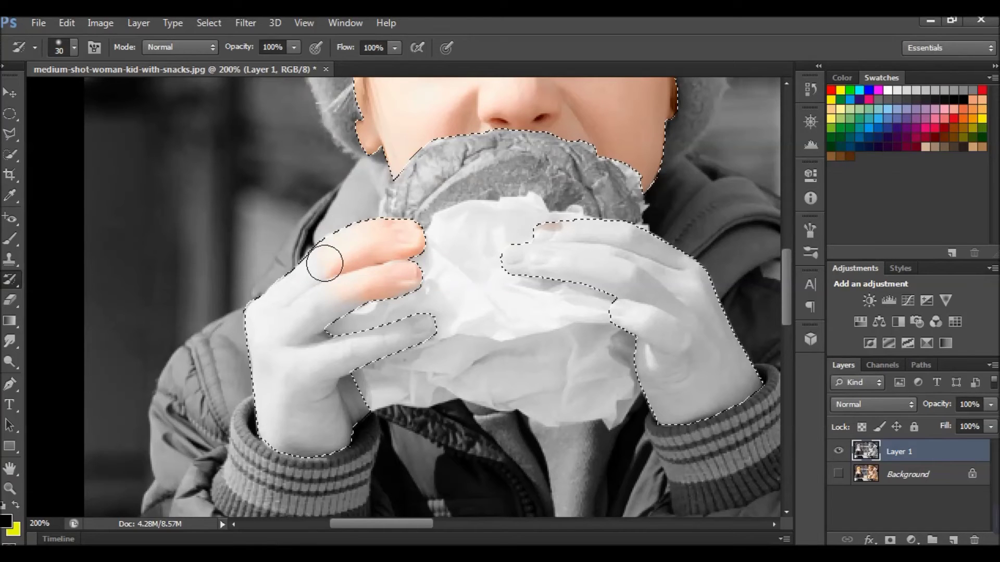
{"action": "mouse_move", "coordinate": [323, 224]}
{"action": "left_mouse_down"}
{"action": "mouse_move", "coordinate": [241, 339]}
{"action": "mouse_move", "coordinate": [274, 330]}
{"action": "mouse_move", "coordinate": [292, 401]}
{"action": "mouse_move", "coordinate": [337, 330]}
{"action": "mouse_move", "coordinate": [312, 277]}
{"action": "mouse_move", "coordinate": [319, 392]}
{"action": "mouse_move", "coordinate": [438, 305]}
{"action": "mouse_move", "coordinate": [351, 373]}
{"action": "left_mouse_up"}
{"action": "mouse_move", "coordinate": [316, 473]}
{"action": "left_mouse_down"}
{"action": "mouse_move", "coordinate": [297, 325]}
{"action": "mouse_move", "coordinate": [280, 318]}
{"action": "mouse_move", "coordinate": [272, 351]}
{"action": "mouse_move", "coordinate": [261, 318]}
{"action": "mouse_move", "coordinate": [357, 261]}
{"action": "mouse_move", "coordinate": [258, 328]}
{"action": "left_mouse_up"}
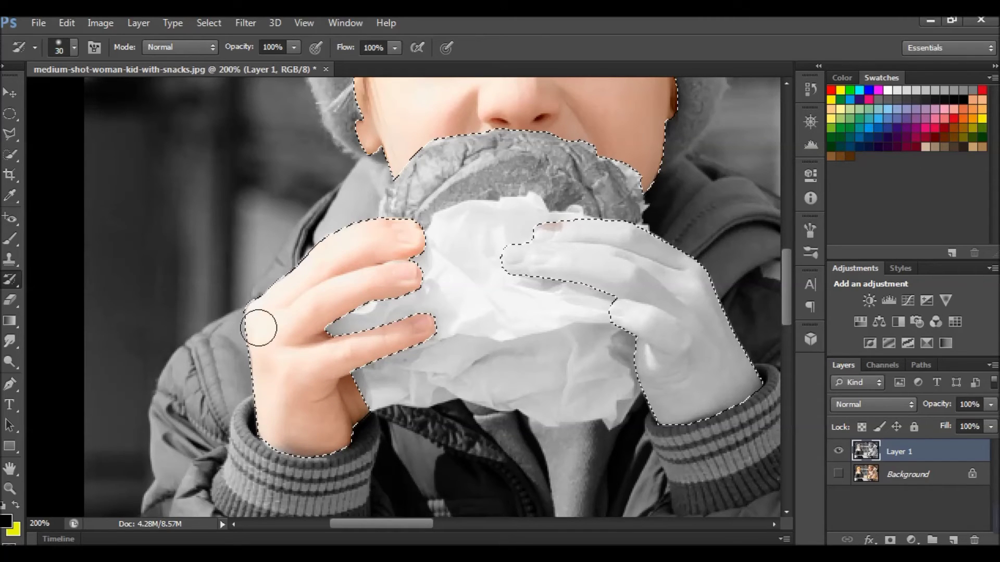
{"action": "scroll", "coordinate": [282, 438], "scroll_direction": "right", "scroll_amount": 6}
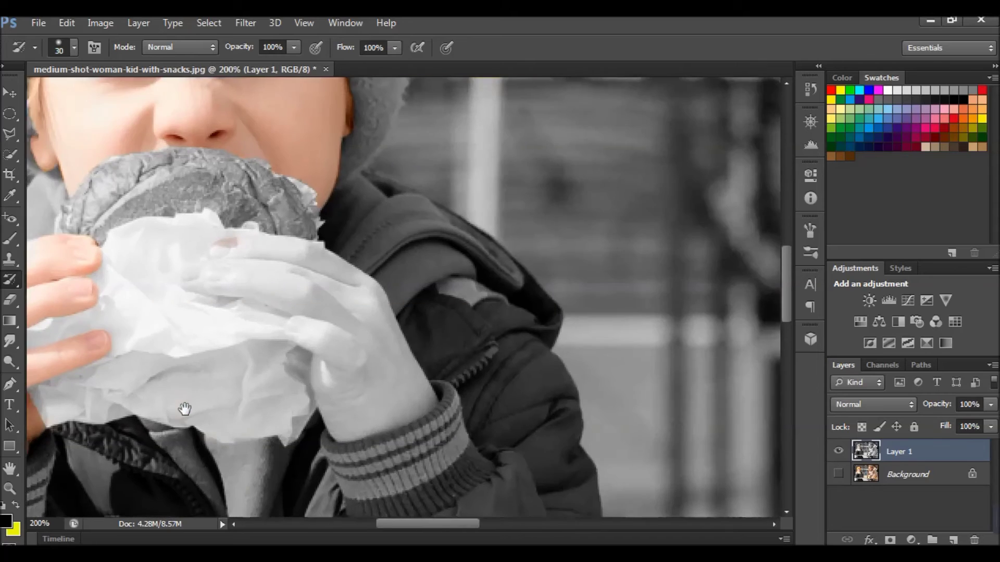
{"action": "mouse_move", "coordinate": [294, 342]}
{"action": "left_mouse_down"}
{"action": "mouse_move", "coordinate": [276, 312]}
{"action": "mouse_move", "coordinate": [213, 285]}
{"action": "mouse_move", "coordinate": [208, 271]}
{"action": "mouse_move", "coordinate": [208, 297]}
{"action": "mouse_move", "coordinate": [225, 248]}
{"action": "mouse_move", "coordinate": [274, 261]}
{"action": "mouse_move", "coordinate": [294, 240]}
{"action": "left_mouse_up"}
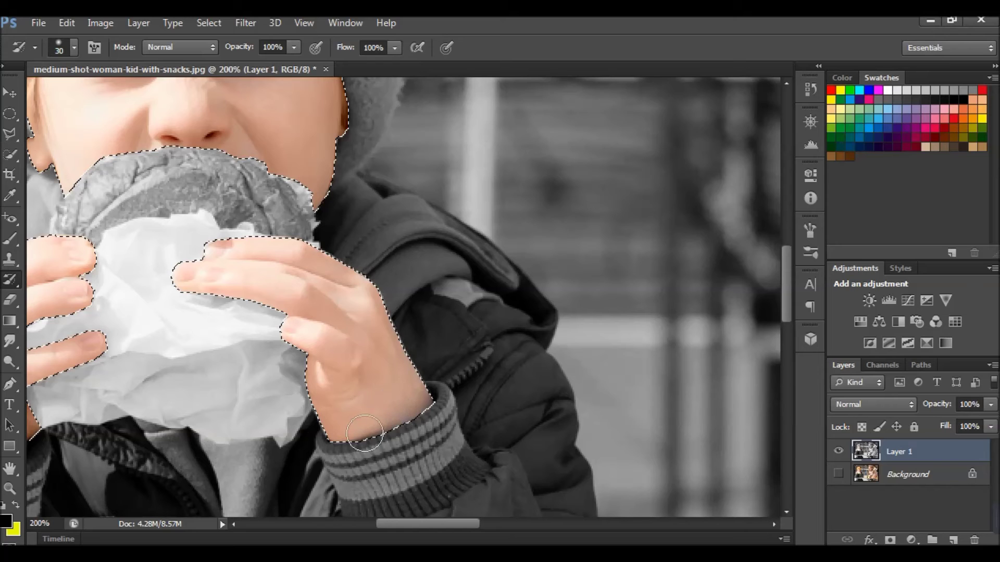
- Bring back the original colour of the woman's hand above the railing and her fingers hanging below it
{"action": "left_click_drag", "start_coordinate": [620, 352], "coordinate": [96, 357]}
{"action": "left_click_drag", "start_coordinate": [476, 312], "coordinate": [286, 482]}
{"action": "left_click_drag", "start_coordinate": [535, 306], "coordinate": [221, 190]}
{"action": "mouse_move", "coordinate": [185, 502]}
{"action": "left_mouse_down"}
{"action": "mouse_move", "coordinate": [185, 338]}
{"action": "mouse_move", "coordinate": [201, 178]}
{"action": "left_mouse_up"}
{"action": "mouse_move", "coordinate": [179, 440]}
{"action": "left_mouse_down"}
{"action": "mouse_move", "coordinate": [152, 381]}
{"action": "mouse_move", "coordinate": [224, 499]}
{"action": "mouse_move", "coordinate": [255, 523]}
{"action": "mouse_move", "coordinate": [252, 474]}
{"action": "mouse_move", "coordinate": [198, 453]}
{"action": "mouse_move", "coordinate": [212, 402]}
{"action": "mouse_move", "coordinate": [195, 424]}
{"action": "mouse_move", "coordinate": [172, 388]}
{"action": "mouse_move", "coordinate": [197, 397]}
{"action": "mouse_move", "coordinate": [223, 366]}
{"action": "mouse_move", "coordinate": [182, 318]}
{"action": "mouse_move", "coordinate": [153, 422]}
{"action": "mouse_move", "coordinate": [181, 458]}
{"action": "mouse_move", "coordinate": [169, 499]}
{"action": "mouse_move", "coordinate": [190, 491]}
{"action": "mouse_move", "coordinate": [138, 488]}
{"action": "left_mouse_up"}
{"action": "scroll", "coordinate": [230, 368], "scroll_direction": "down", "scroll_amount": 5}
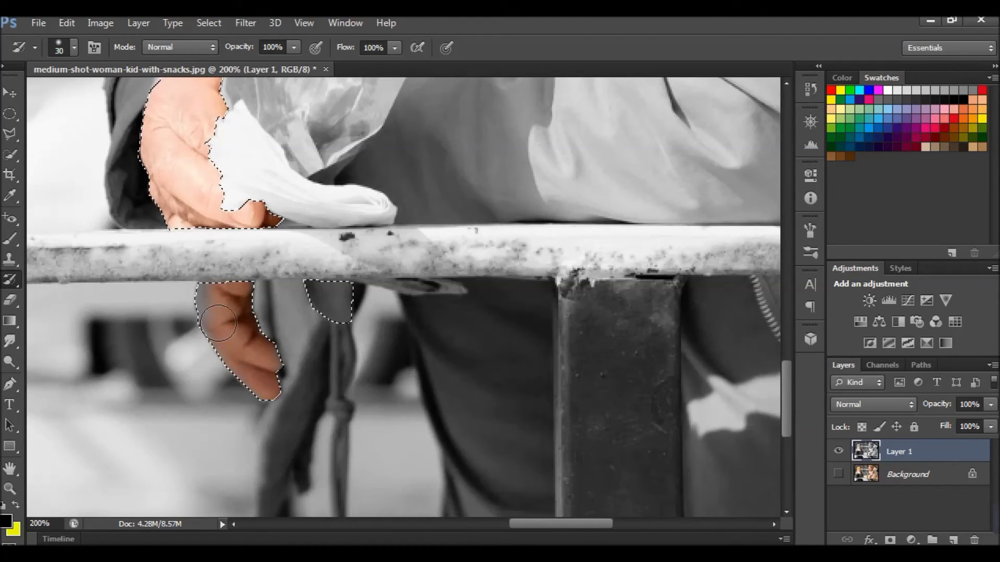
{"action": "left_click_drag", "start_coordinate": [333, 301], "coordinate": [310, 276]}
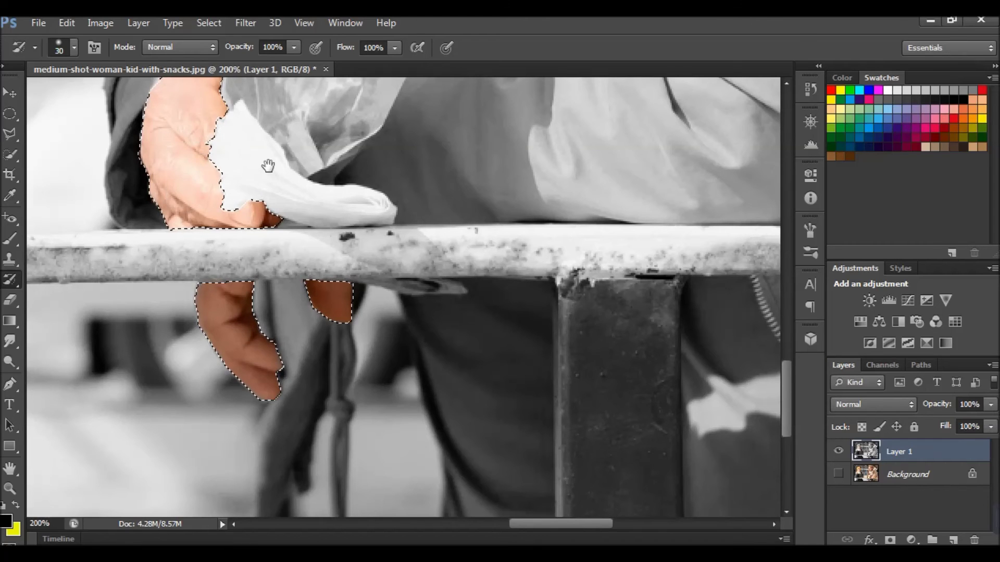
- Restore the original colour of the woman's mouth, chin, neck and ear with the History Brush
{"action": "left_click_drag", "start_coordinate": [266, 163], "coordinate": [244, 476]}
{"action": "left_click_drag", "start_coordinate": [336, 109], "coordinate": [307, 445]}
{"action": "left_click_drag", "start_coordinate": [311, 268], "coordinate": [306, 494]}
{"action": "left_click_drag", "start_coordinate": [306, 440], "coordinate": [319, 492]}
{"action": "mouse_move", "coordinate": [297, 365]}
{"action": "left_mouse_down"}
{"action": "mouse_move", "coordinate": [261, 359]}
{"action": "mouse_move", "coordinate": [247, 342]}
{"action": "left_mouse_up"}
{"action": "mouse_move", "coordinate": [273, 409]}
{"action": "left_mouse_down"}
{"action": "mouse_move", "coordinate": [307, 407]}
{"action": "mouse_move", "coordinate": [306, 434]}
{"action": "left_mouse_up"}
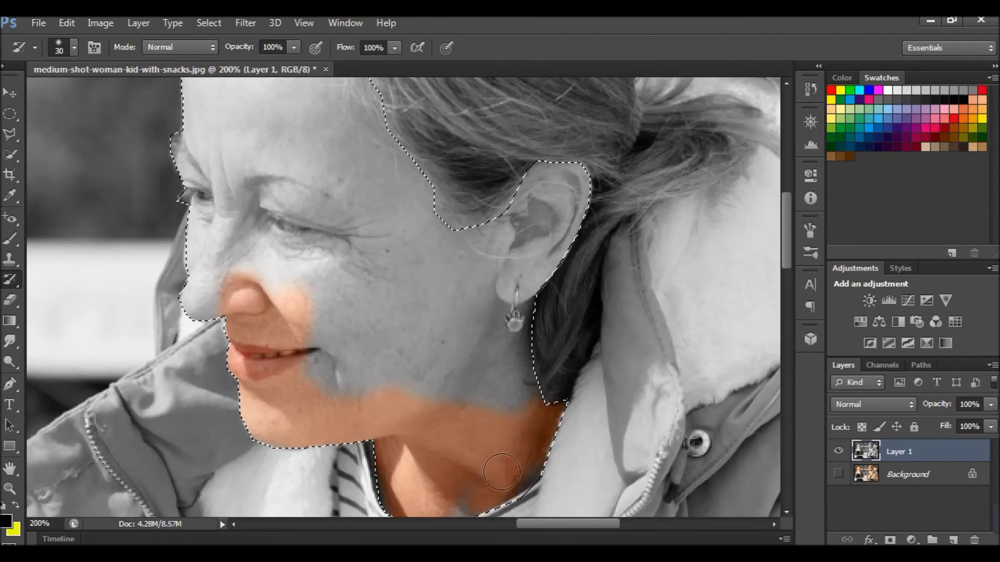
{"action": "mouse_move", "coordinate": [475, 502]}
{"action": "left_mouse_down"}
{"action": "mouse_move", "coordinate": [468, 513]}
{"action": "mouse_move", "coordinate": [468, 376]}
{"action": "left_mouse_up"}
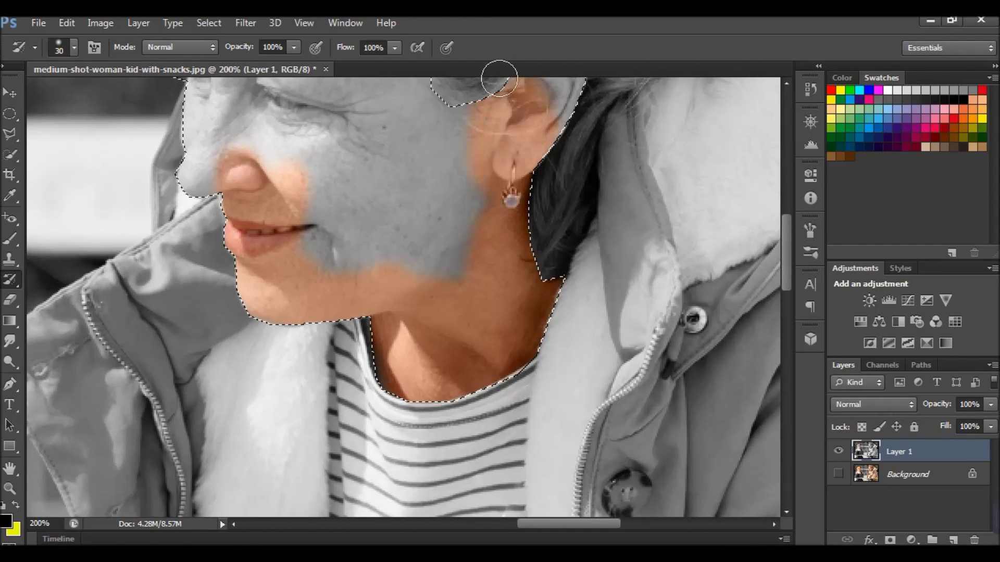
- Paint the woman's cheek, eyes, nose and forehead back to their original colour up to the hairline
{"action": "left_click_drag", "start_coordinate": [515, 169], "coordinate": [433, 359]}
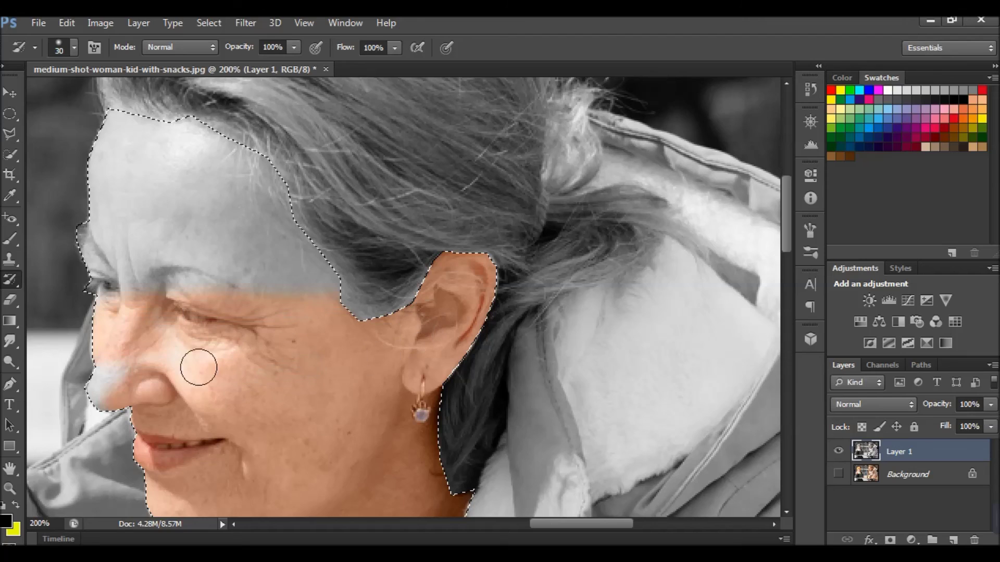
{"action": "mouse_move", "coordinate": [105, 192]}
{"action": "left_mouse_down"}
{"action": "mouse_move", "coordinate": [122, 117]}
{"action": "mouse_move", "coordinate": [122, 227]}
{"action": "mouse_move", "coordinate": [130, 142]}
{"action": "mouse_move", "coordinate": [147, 432]}
{"action": "mouse_move", "coordinate": [149, 142]}
{"action": "mouse_move", "coordinate": [167, 128]}
{"action": "mouse_move", "coordinate": [167, 233]}
{"action": "mouse_move", "coordinate": [196, 101]}
{"action": "left_mouse_up"}
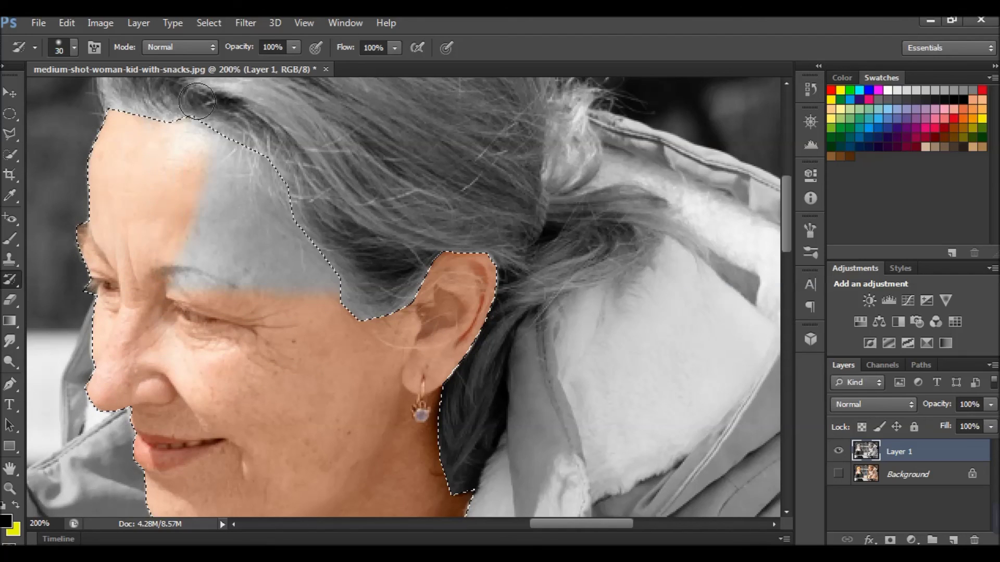
{"action": "mouse_move", "coordinate": [202, 182]}
{"action": "left_mouse_down"}
{"action": "mouse_move", "coordinate": [216, 359]}
{"action": "mouse_move", "coordinate": [229, 107]}
{"action": "left_mouse_up"}
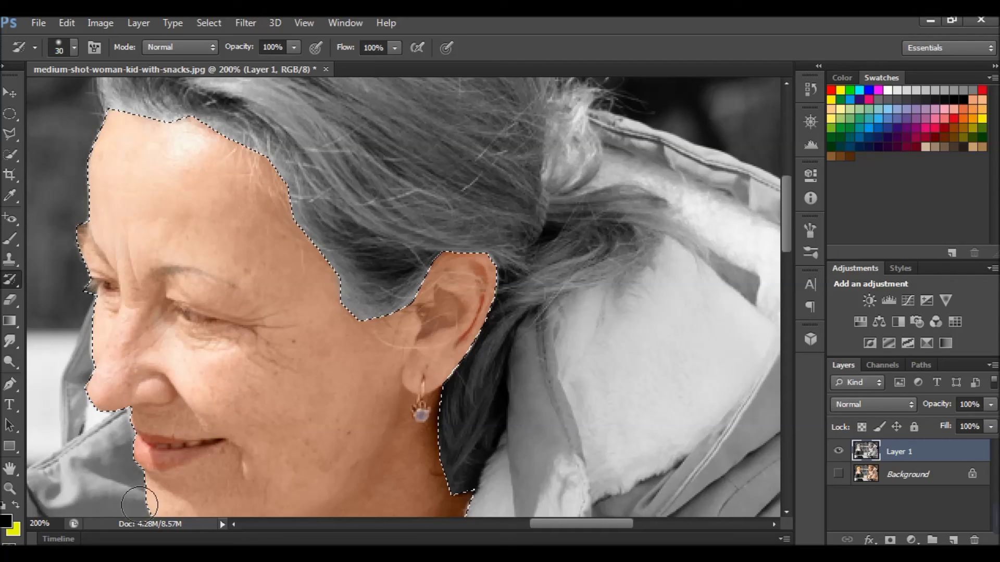
- Deselect the skin areas, make the Background layer visible, and hide and show Layer 1 to compare with the original
{"action": "key", "text": "ctrl+0"}
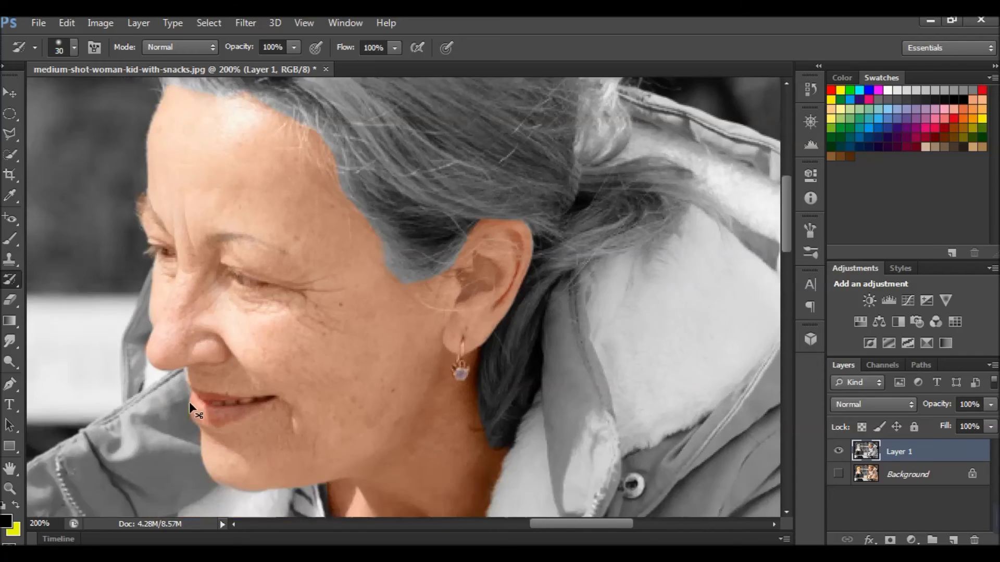
{"action": "key", "text": "ctrl+d"}
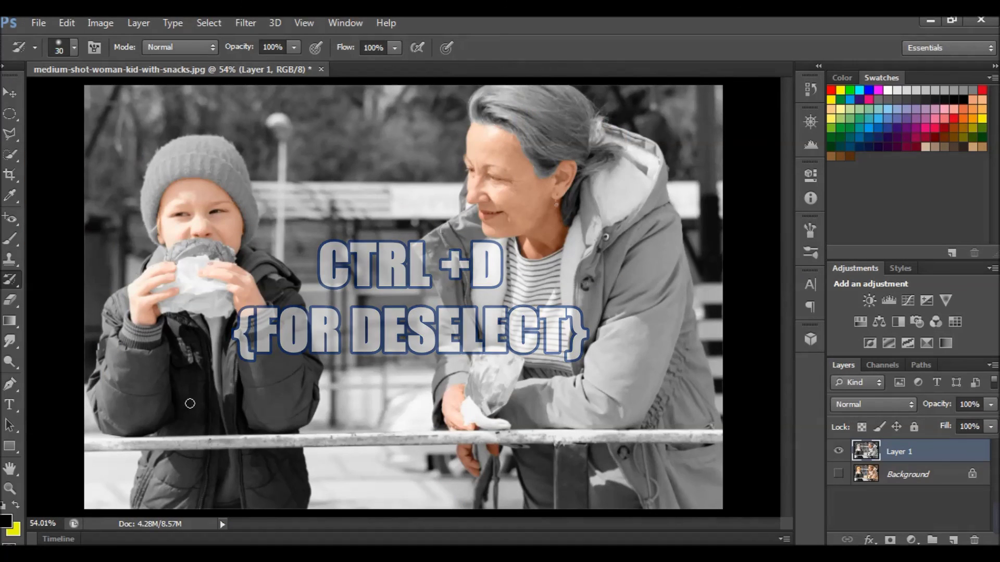
{"action": "key", "text": "v"}
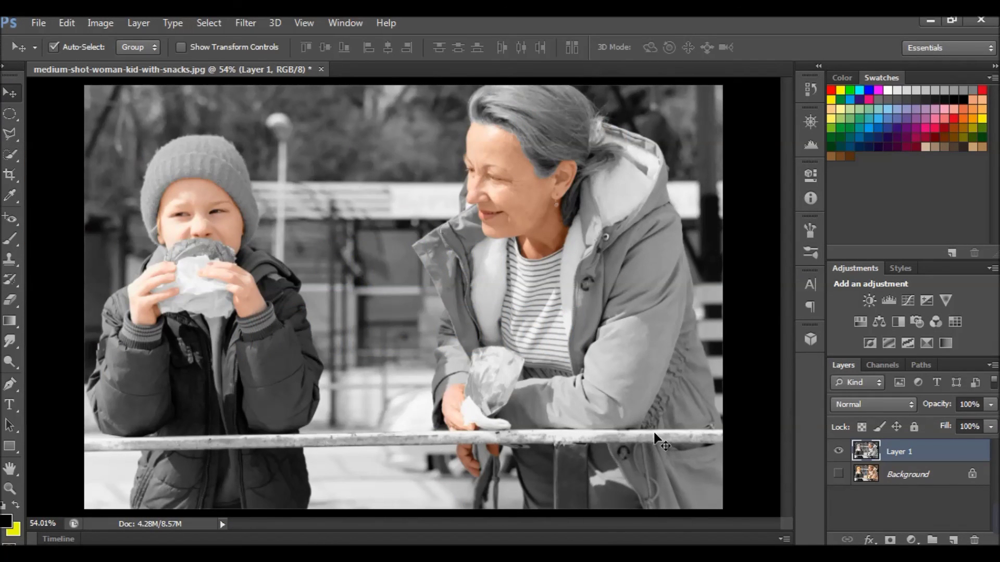
{"action": "left_click", "coordinate": [839, 451]}
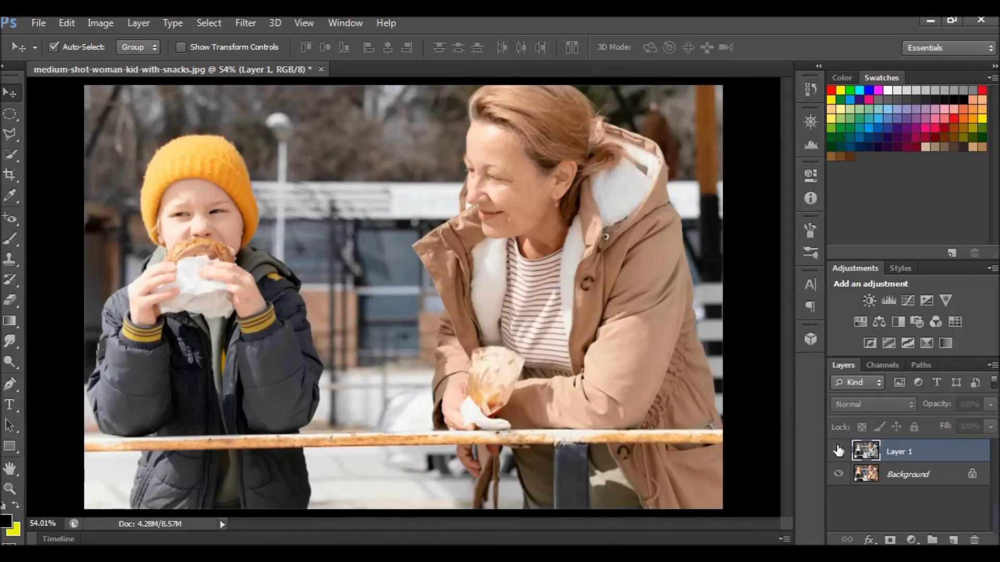
{"action": "left_click", "coordinate": [837, 452]}
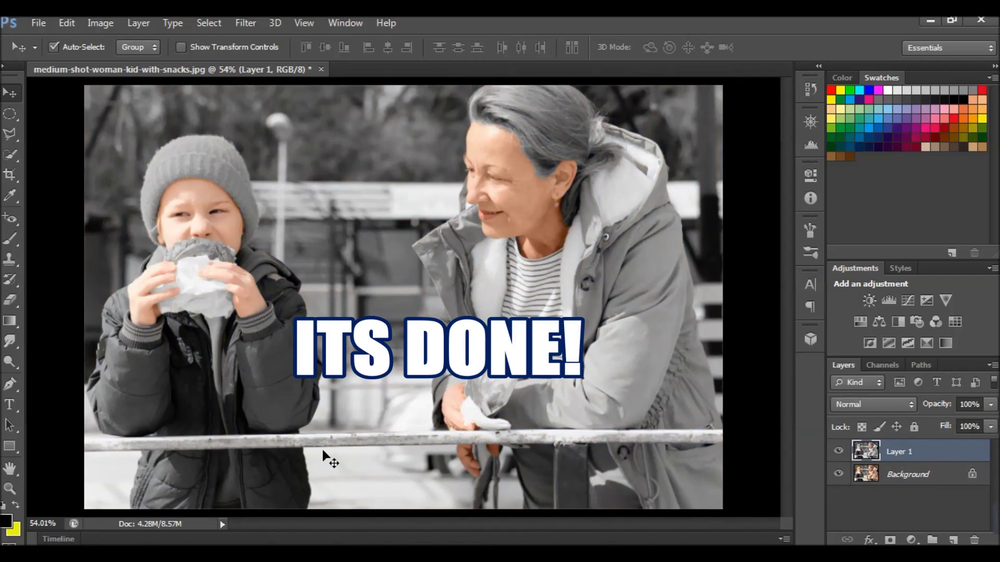